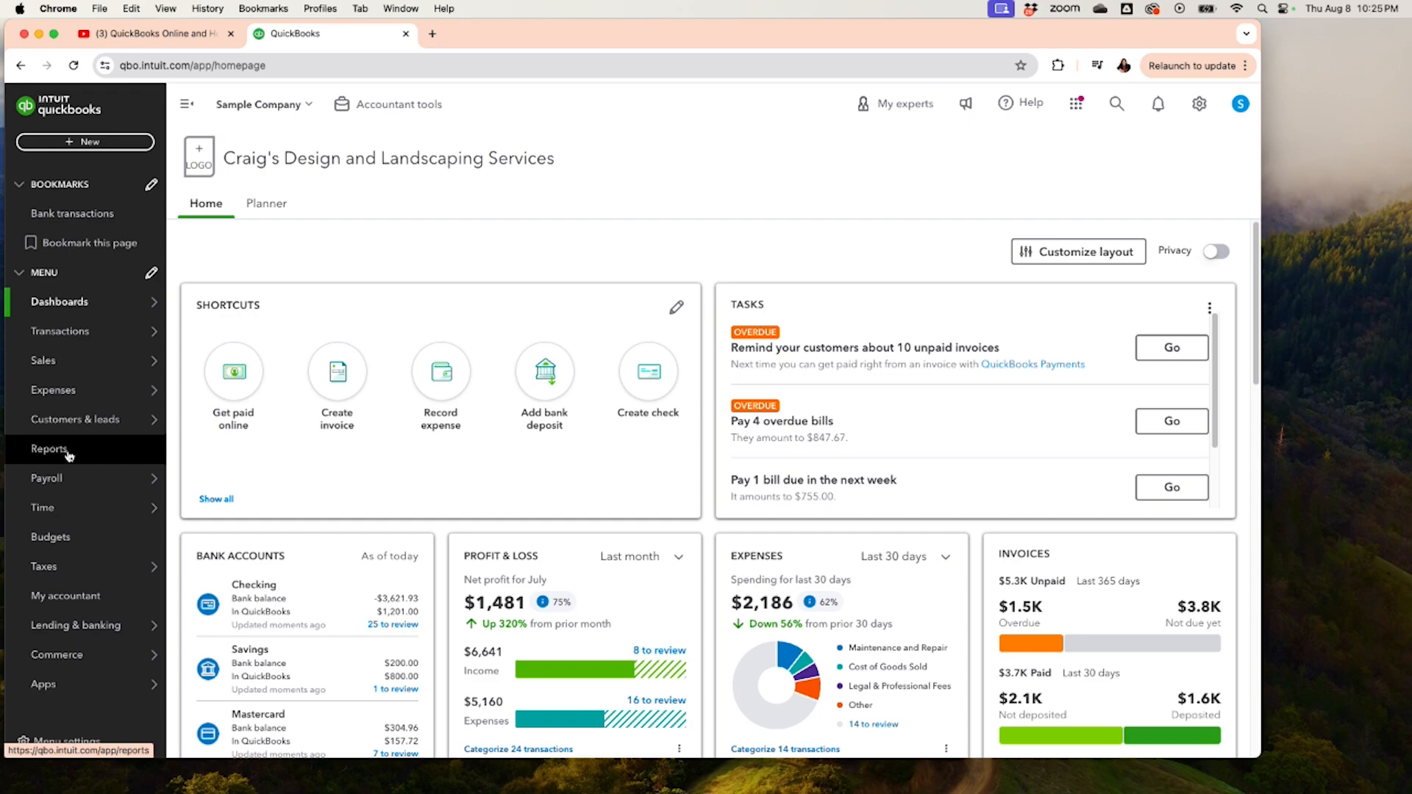
Step: Open the Balance Sheet report and duplicate its browser tab
left_click(69, 454)
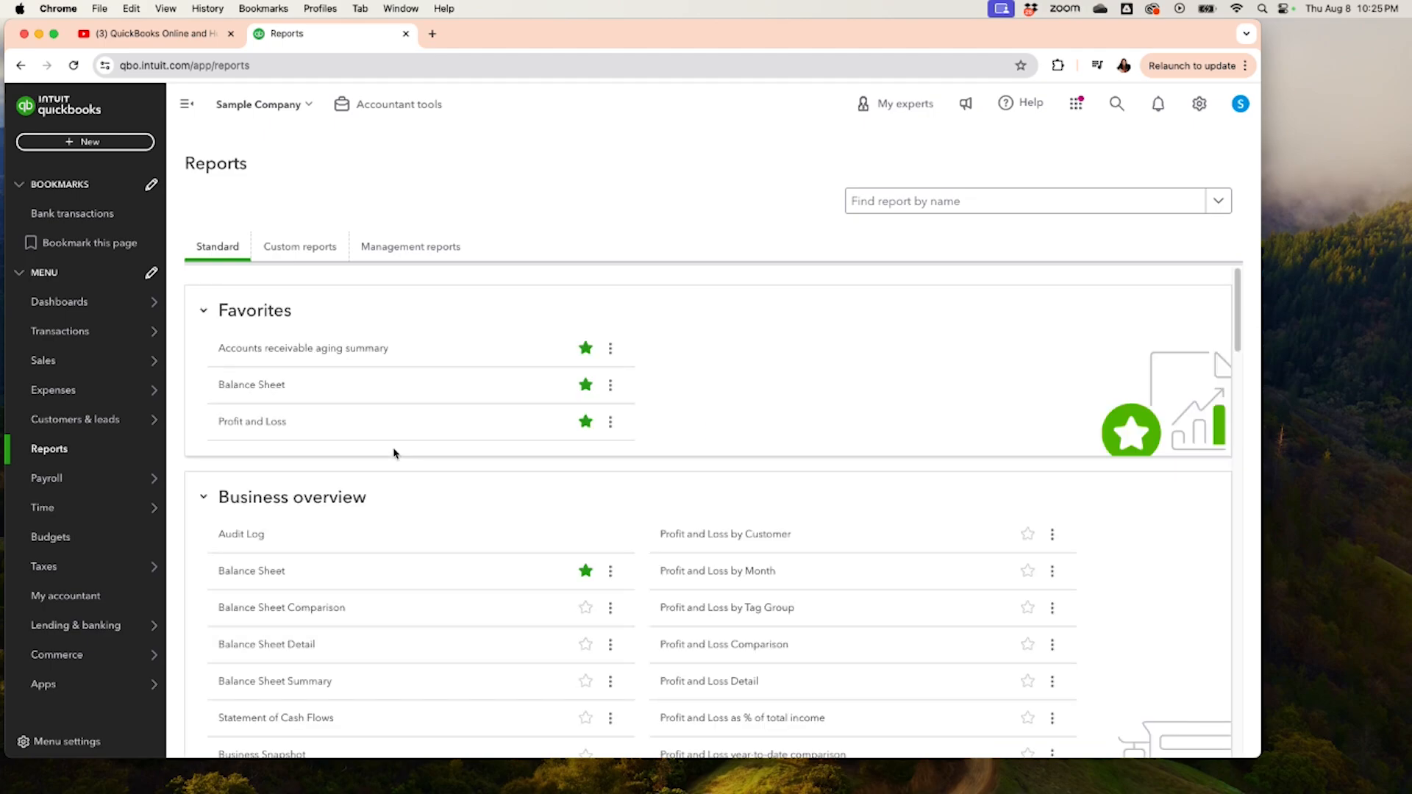
left_click(262, 387)
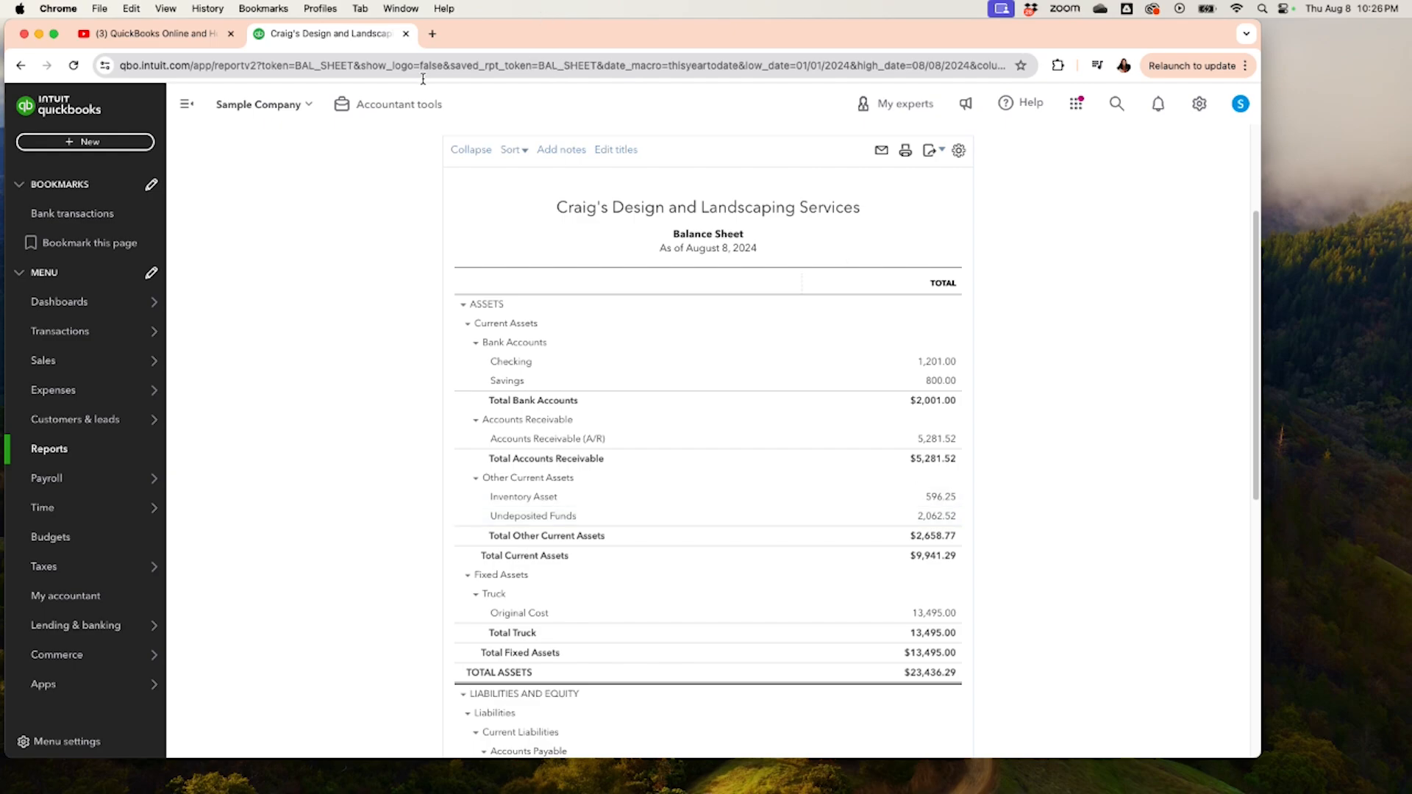
right_click(360, 41)
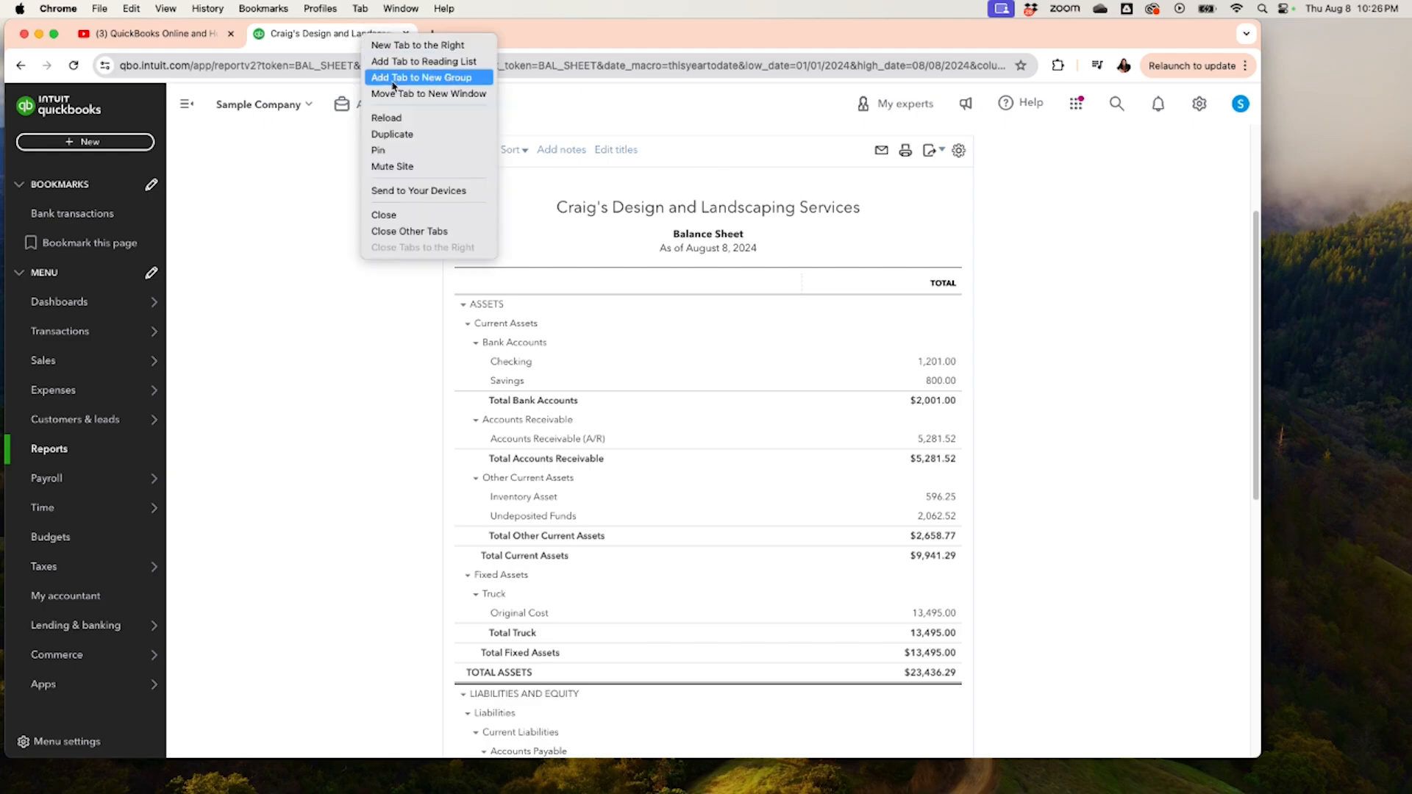
left_click(398, 138)
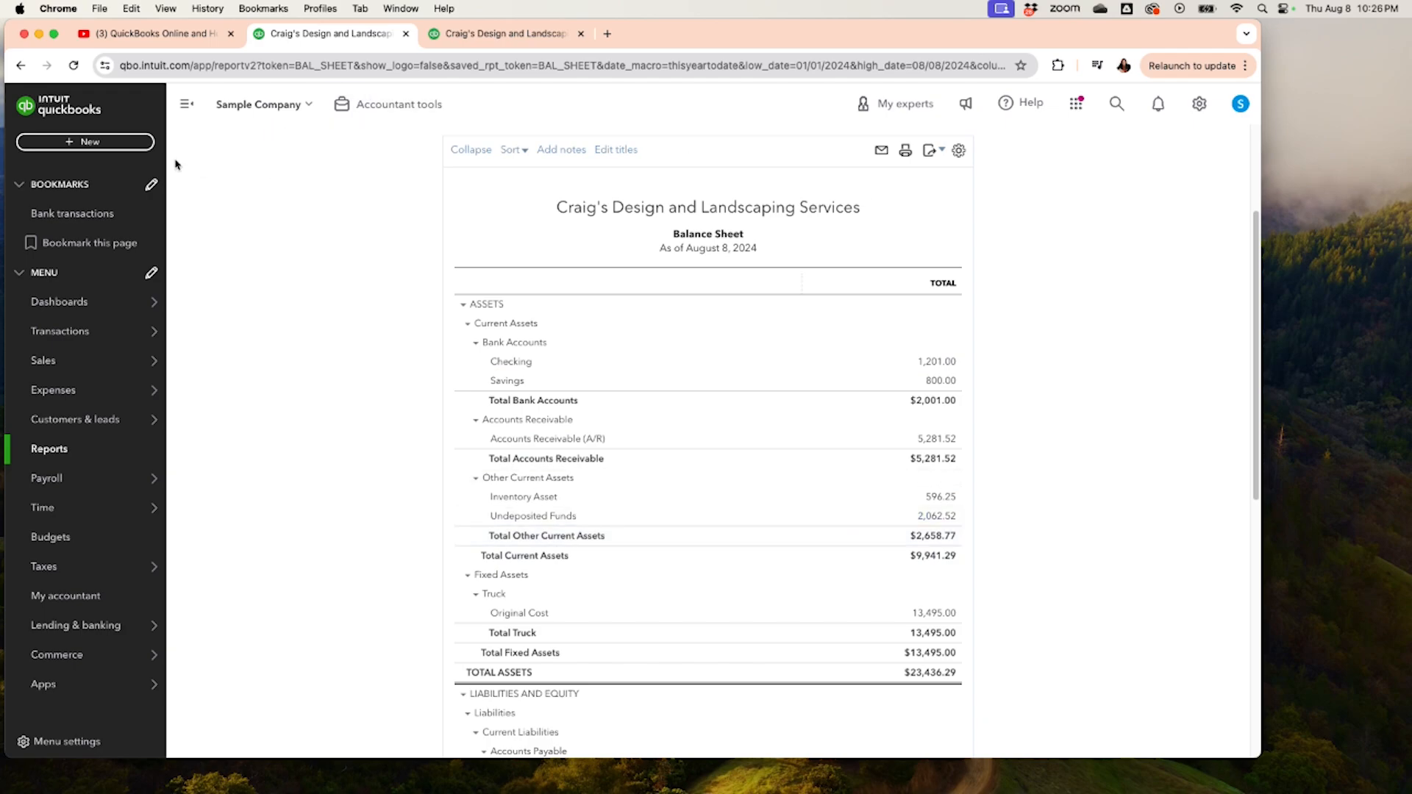
Step: Start a new bank deposit in the original Balance Sheet browser tab
mouse_move(113, 333)
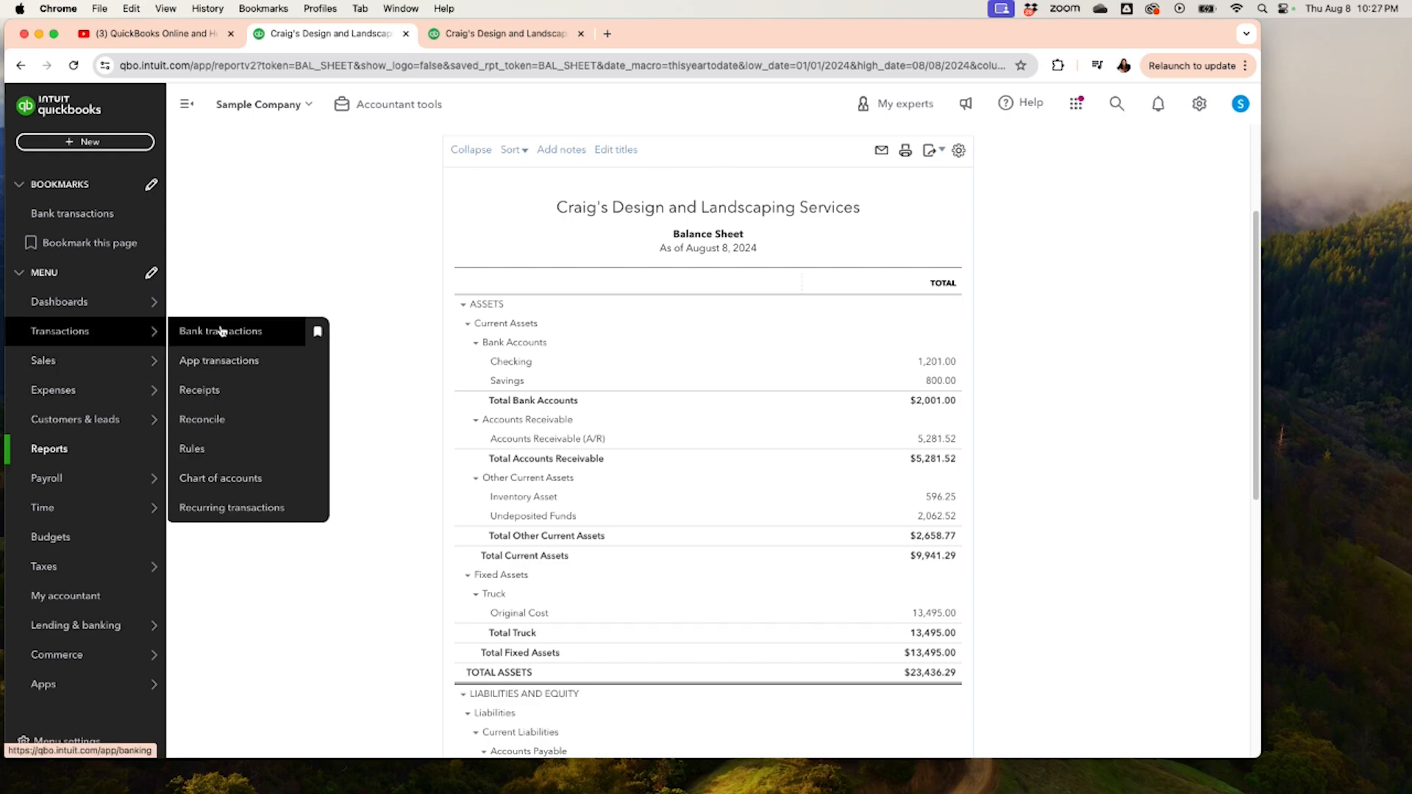
left_click(67, 143)
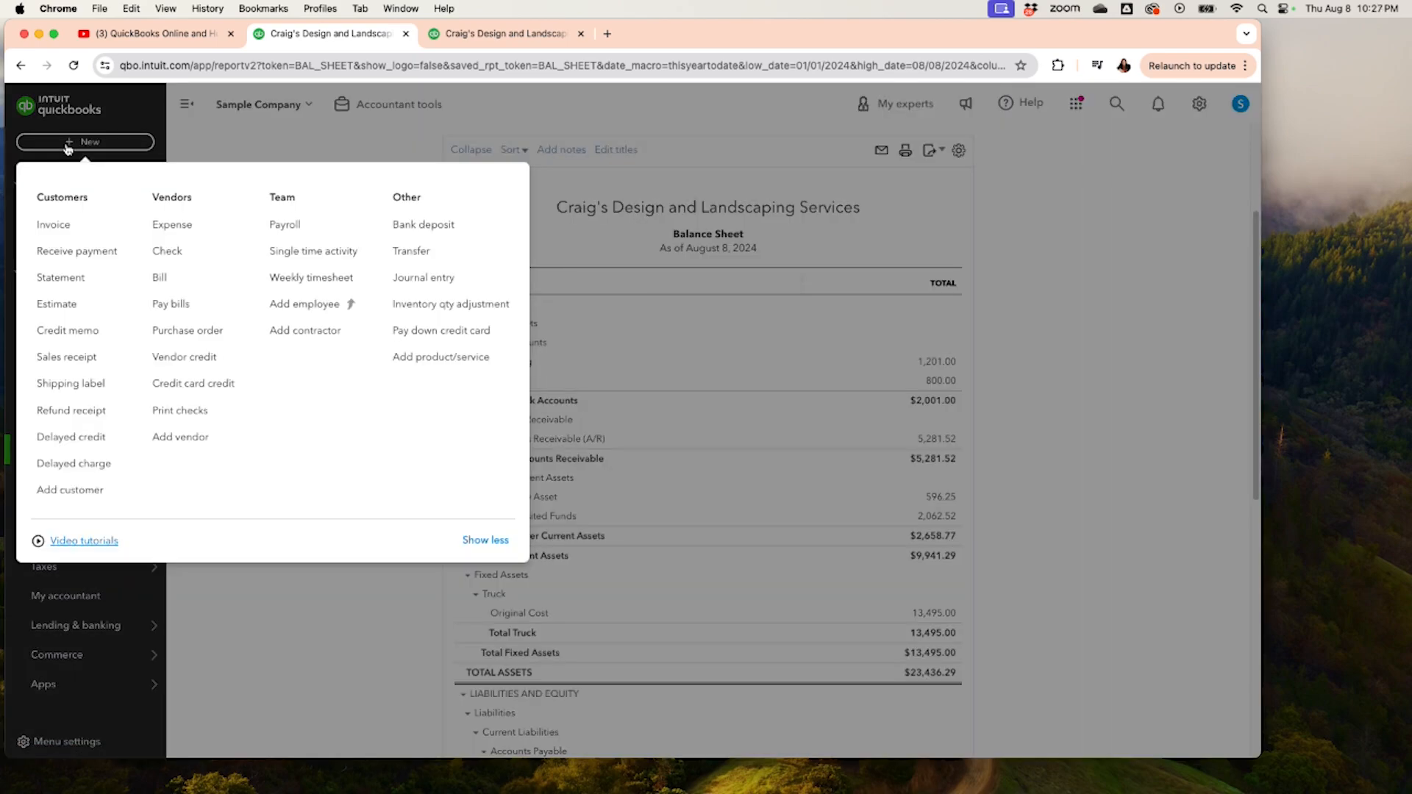
left_click(431, 230)
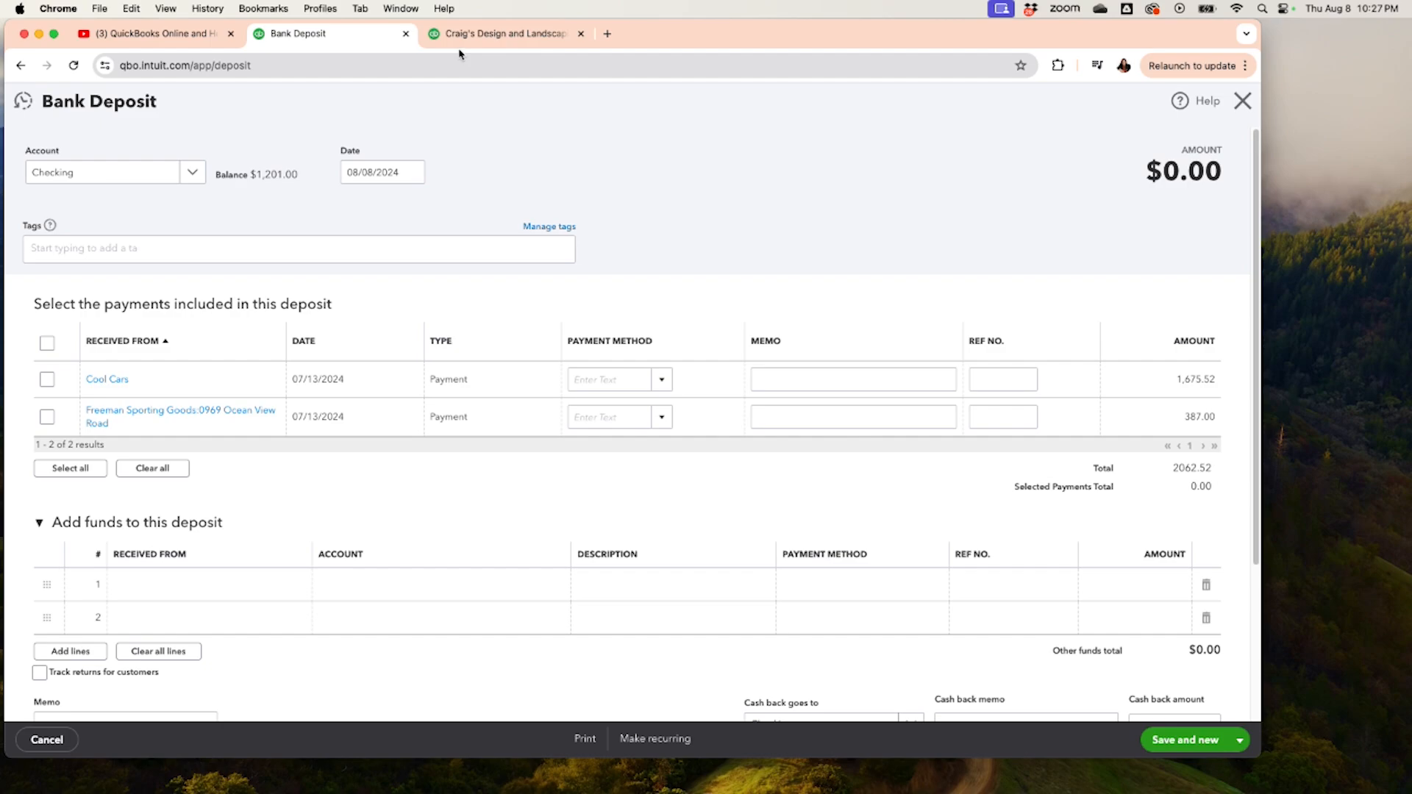
Step: Open the bank transactions in the duplicated browser tab and dismiss the bank connection introduction
left_click(491, 43)
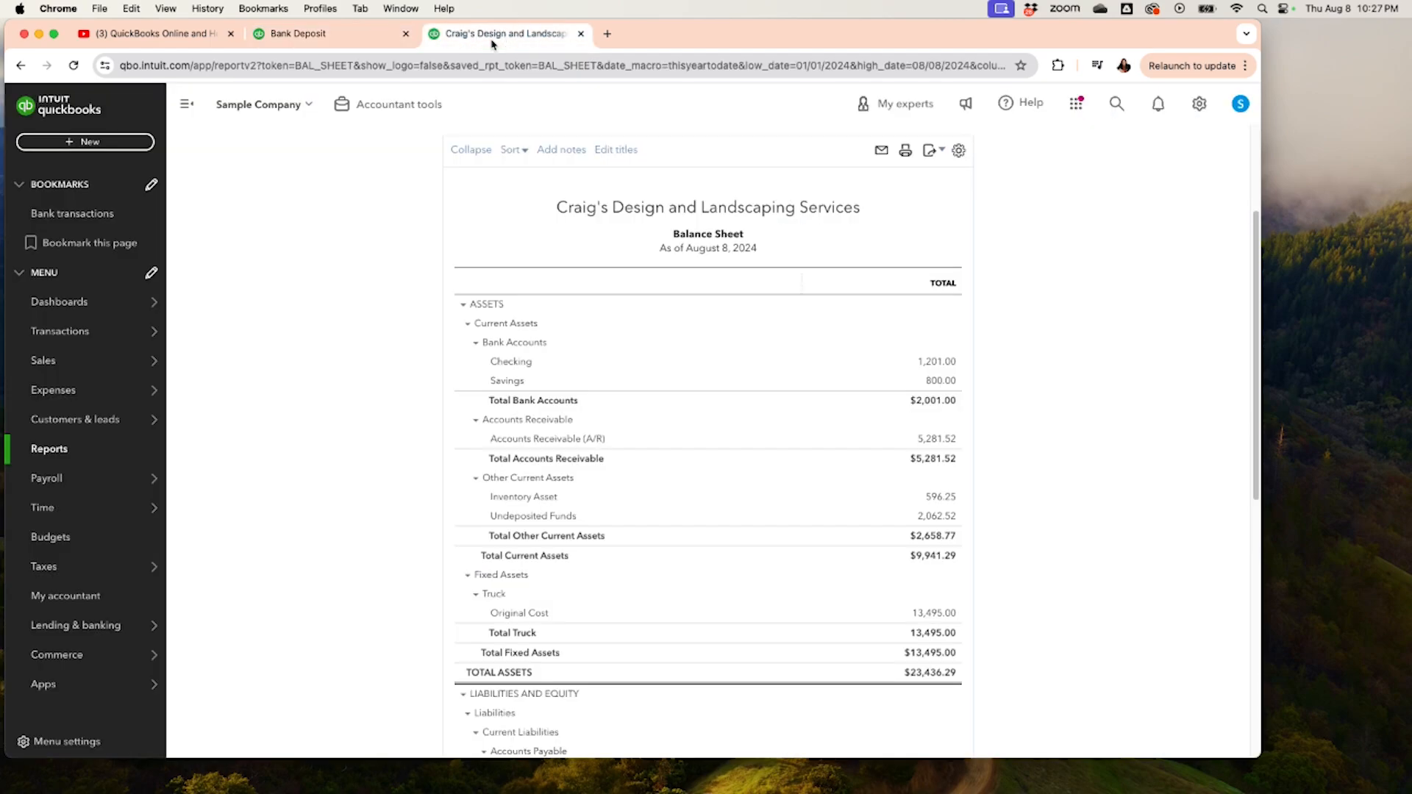
mouse_move(89, 331)
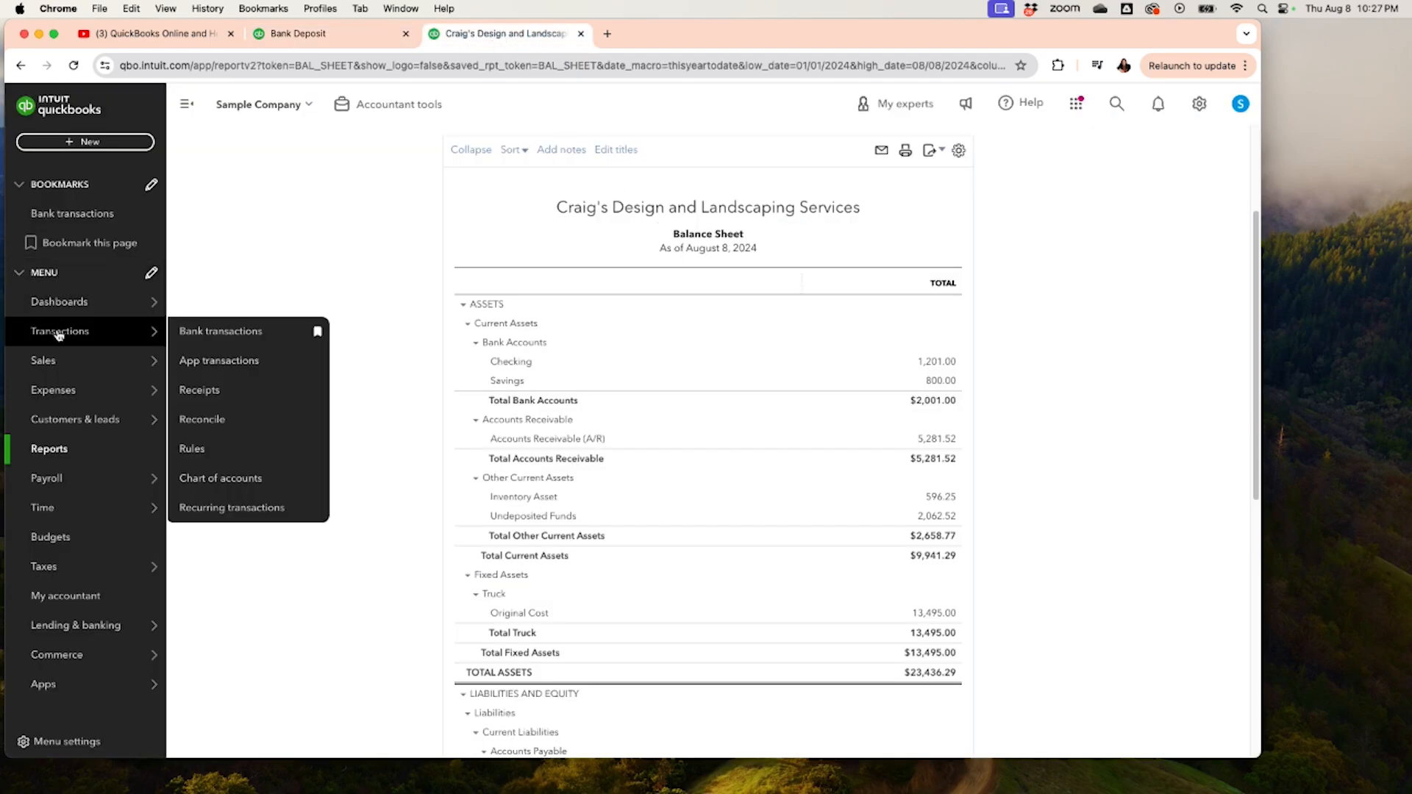
left_click(226, 344)
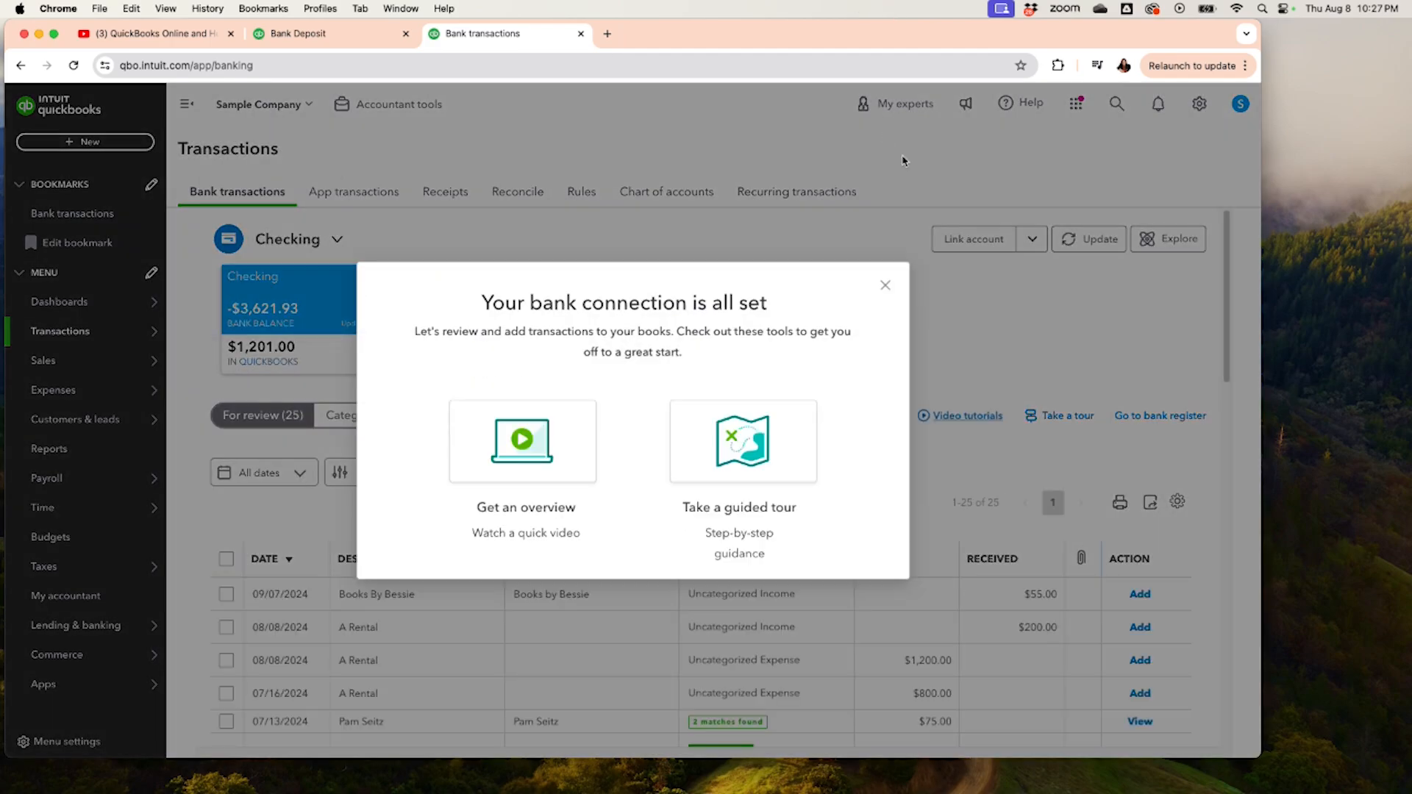
left_click(885, 286)
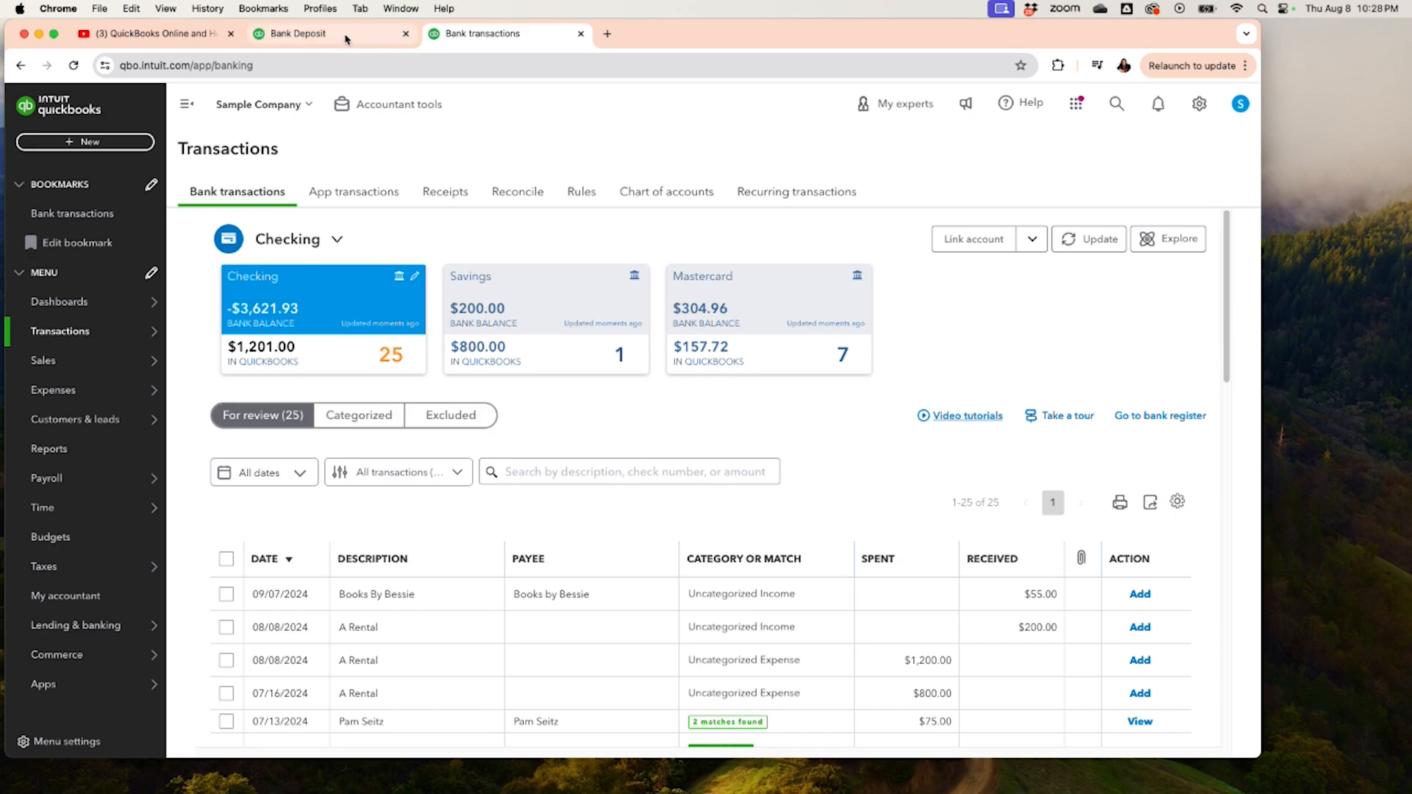
Step: Examine the checking account's transactions for review and compare them with the payments listed in the bank deposit
scroll(584, 507, "down", 2)
scroll(585, 506, "down", 10)
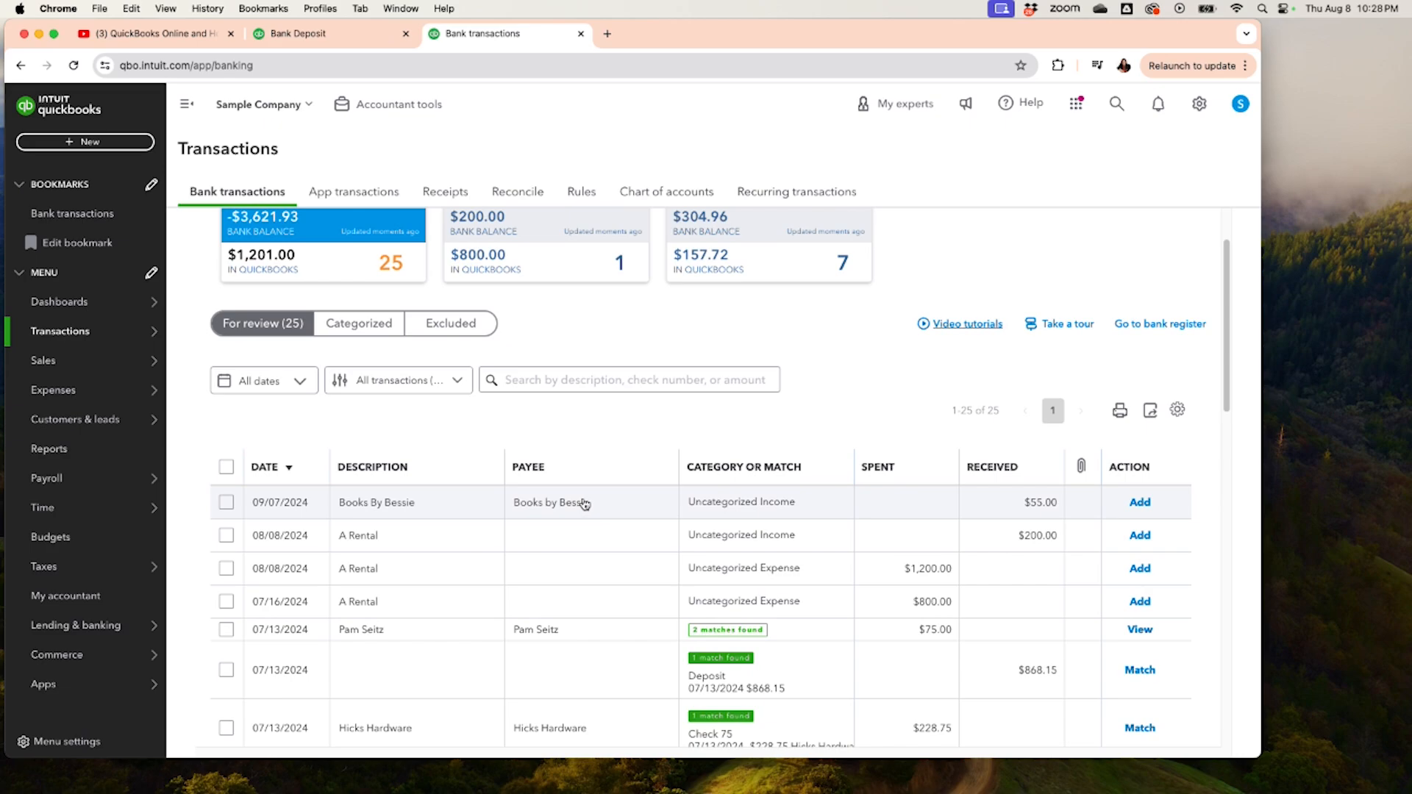
scroll(588, 495, "up", 8)
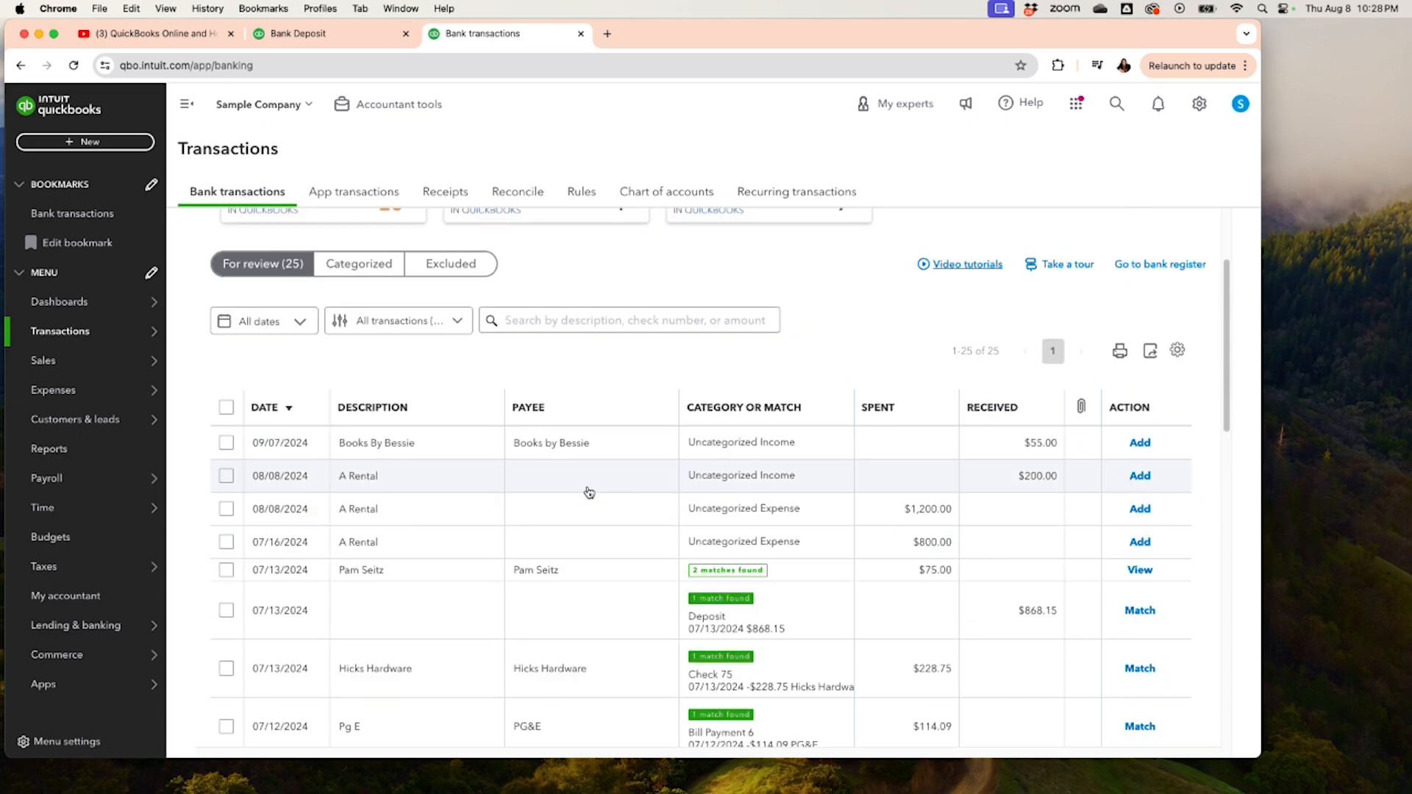
scroll(589, 493, "up", 1)
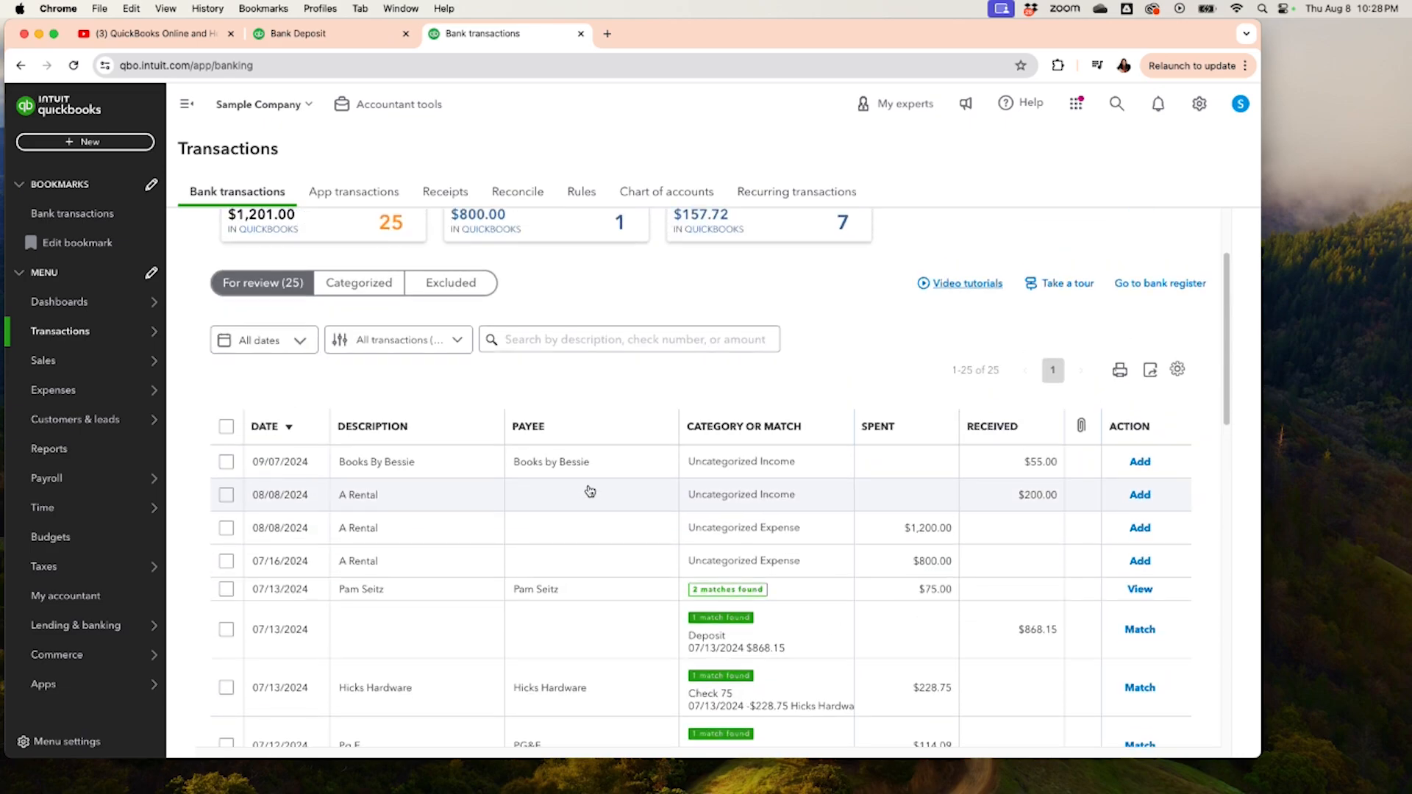
left_click(361, 43)
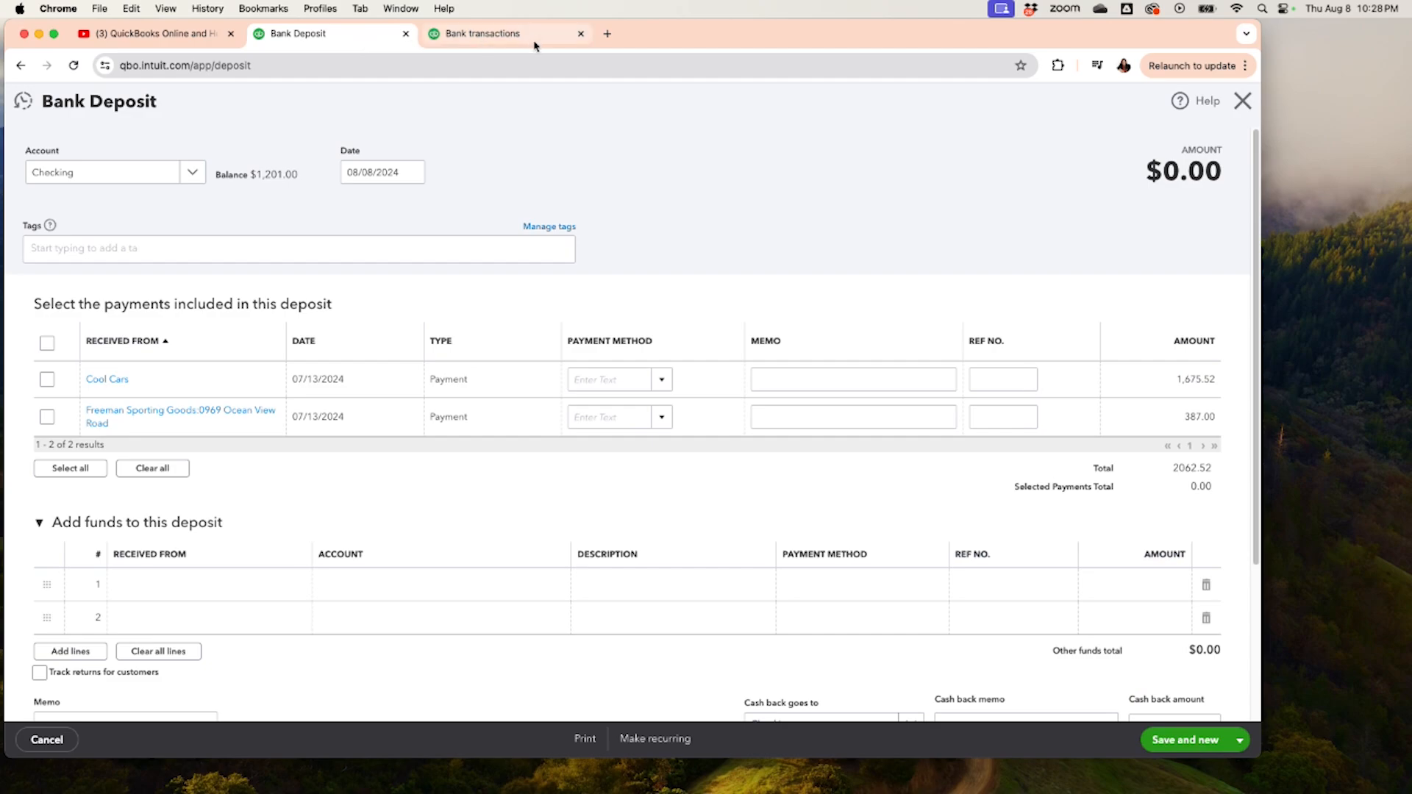
left_click(484, 49)
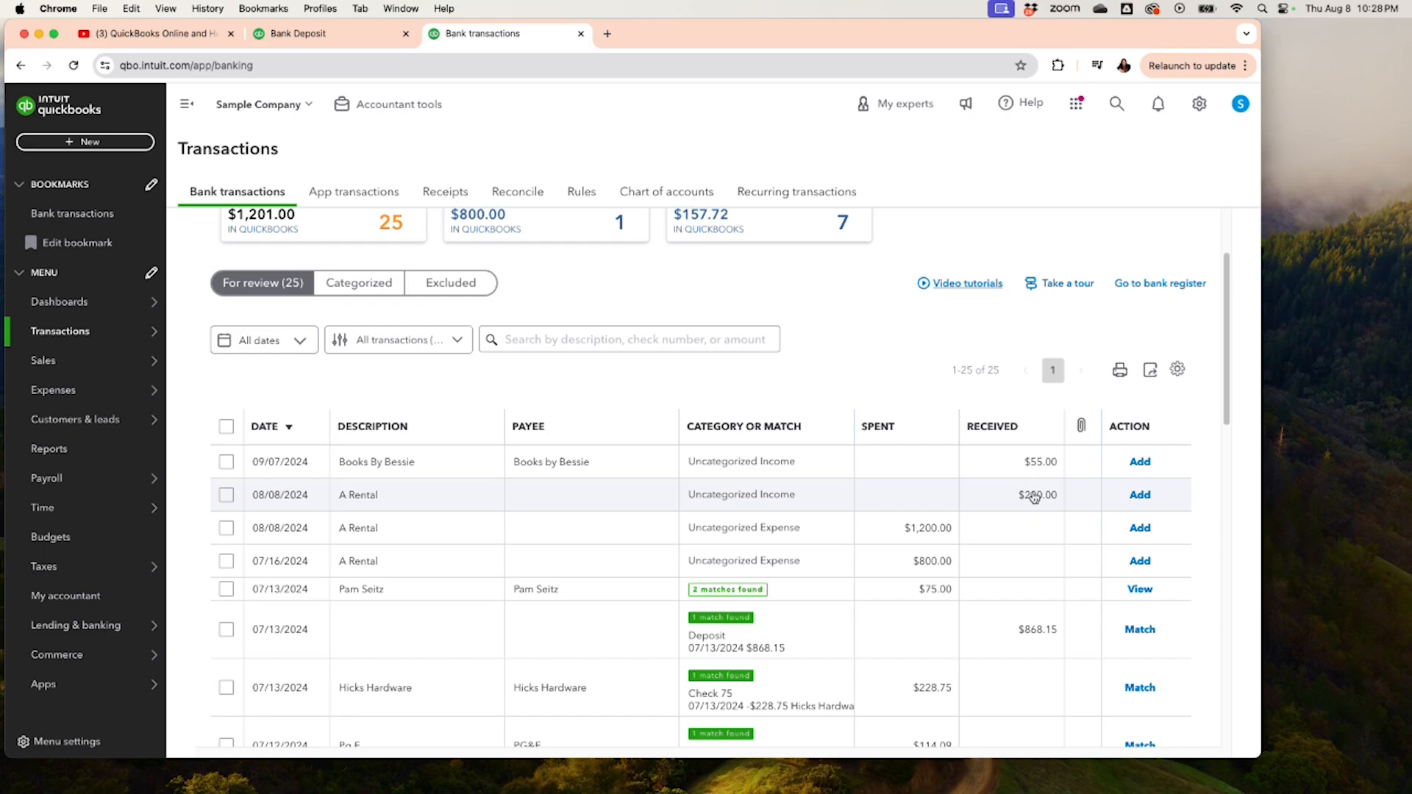
left_click(295, 42)
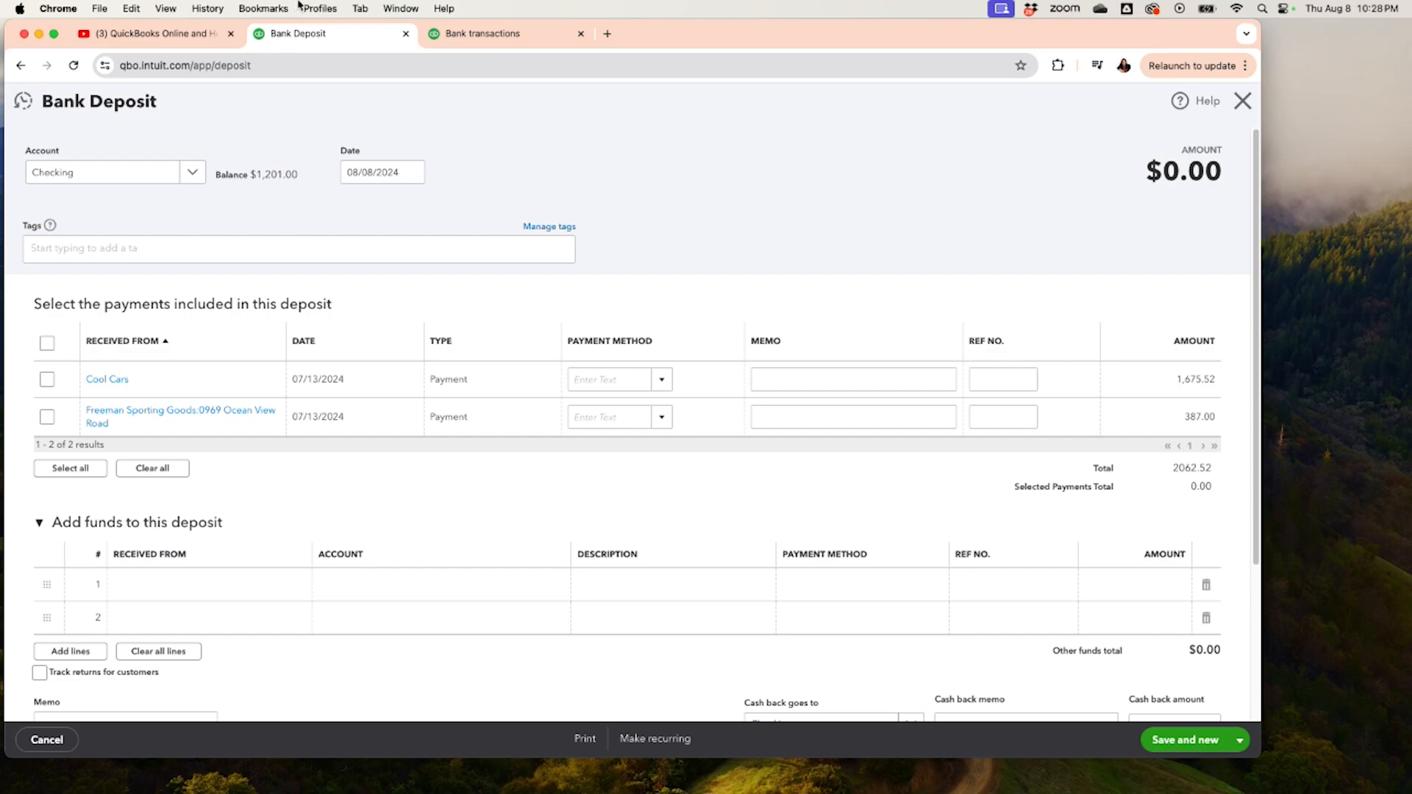
left_click(469, 33)
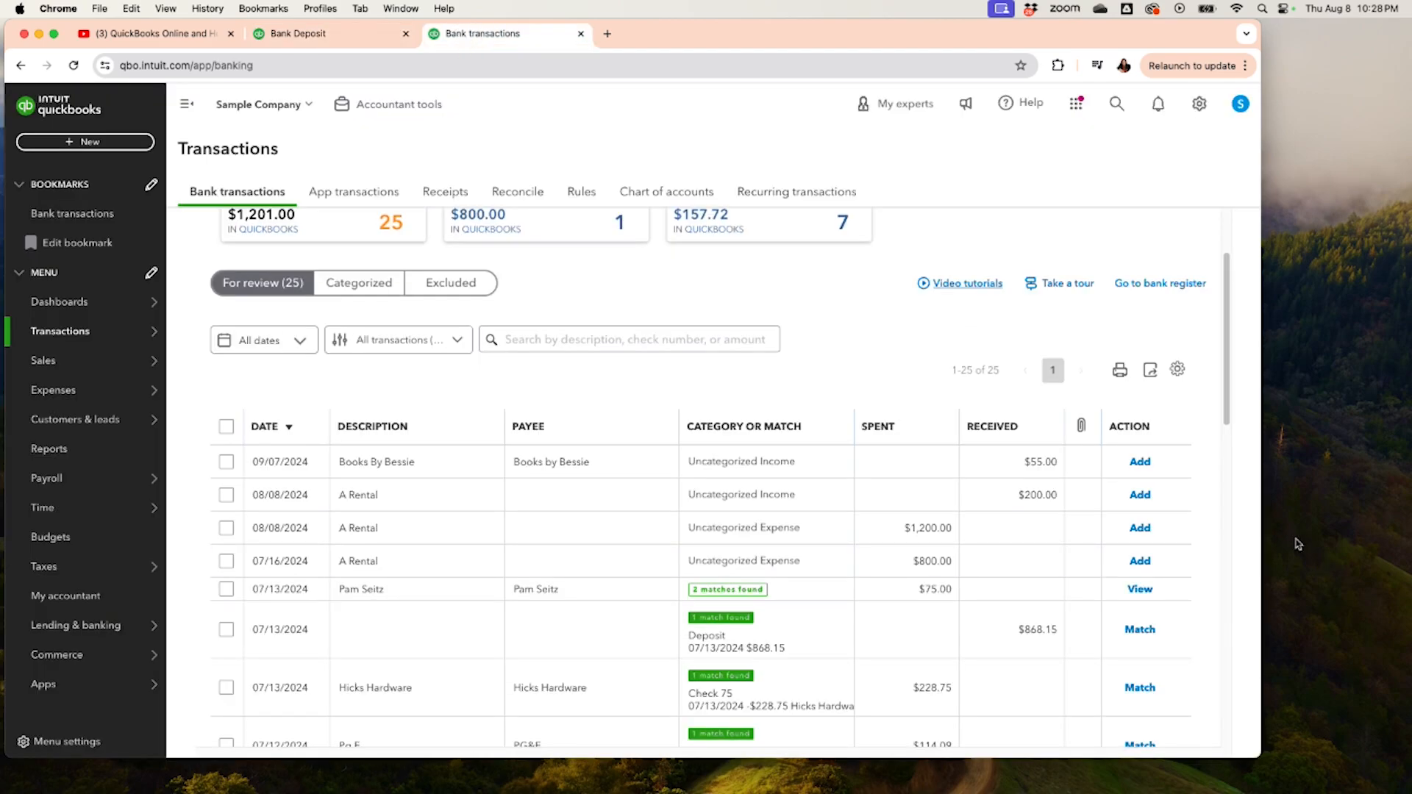
Step: Include the Freeman Sporting Goods payment of 387.00 in the bank deposit
left_click(307, 33)
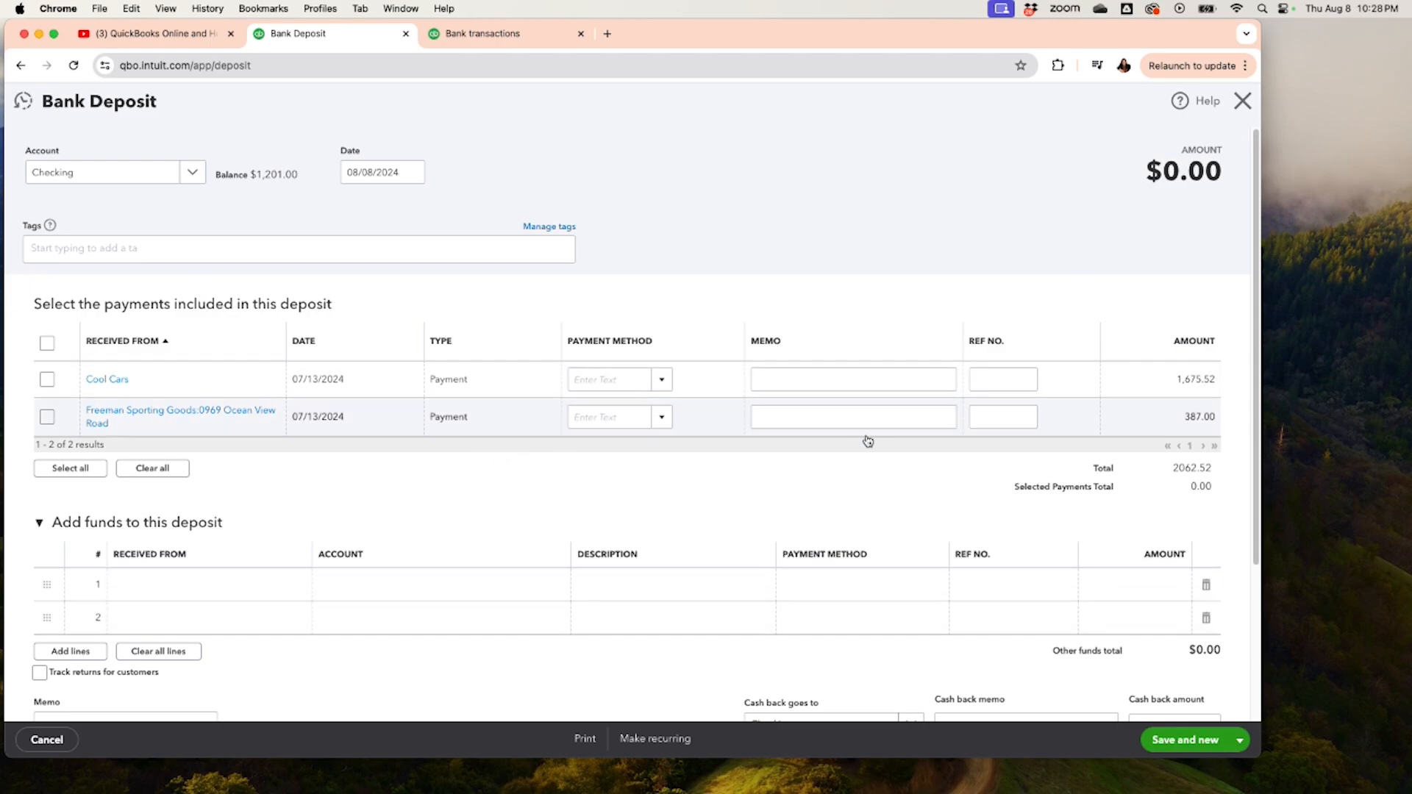
left_click(755, 413)
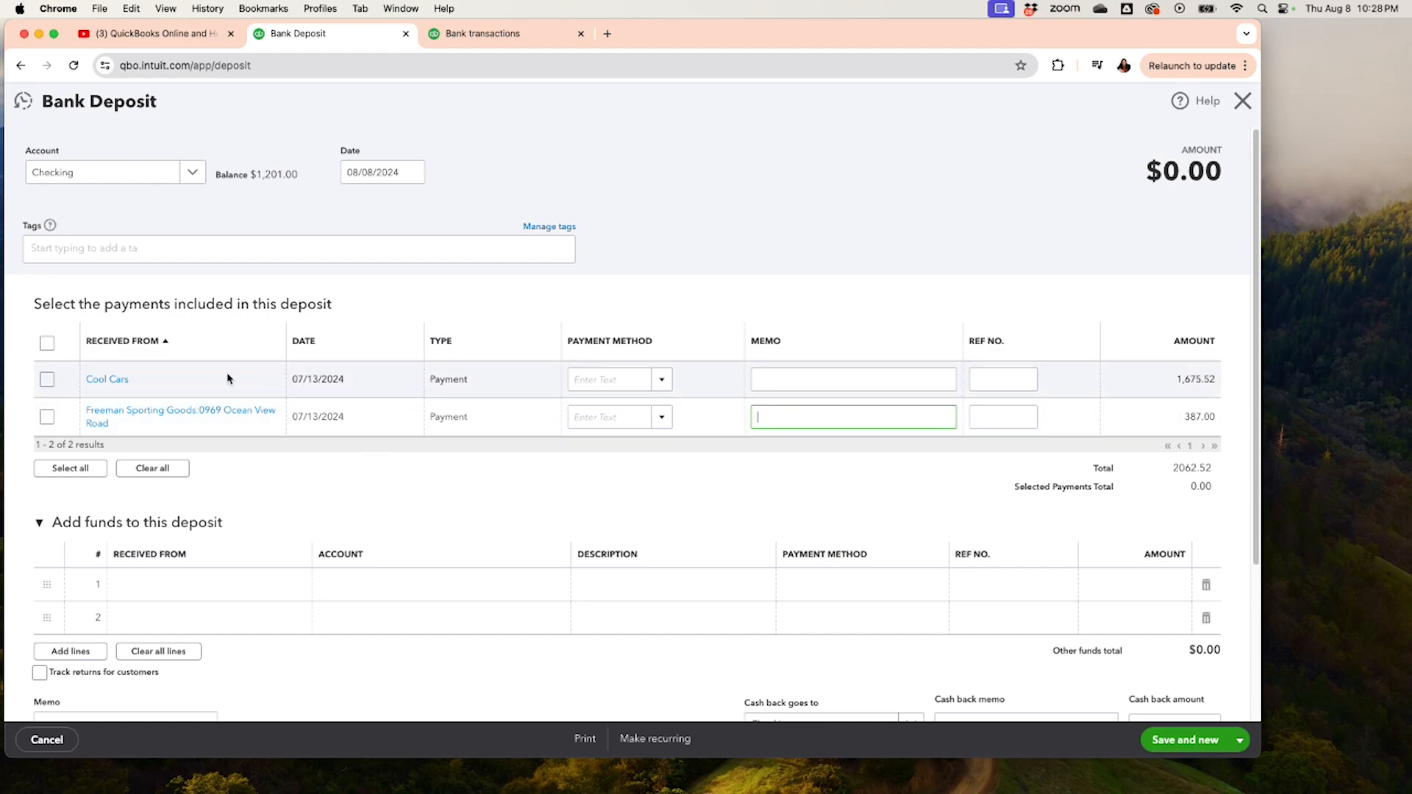
left_click(46, 418)
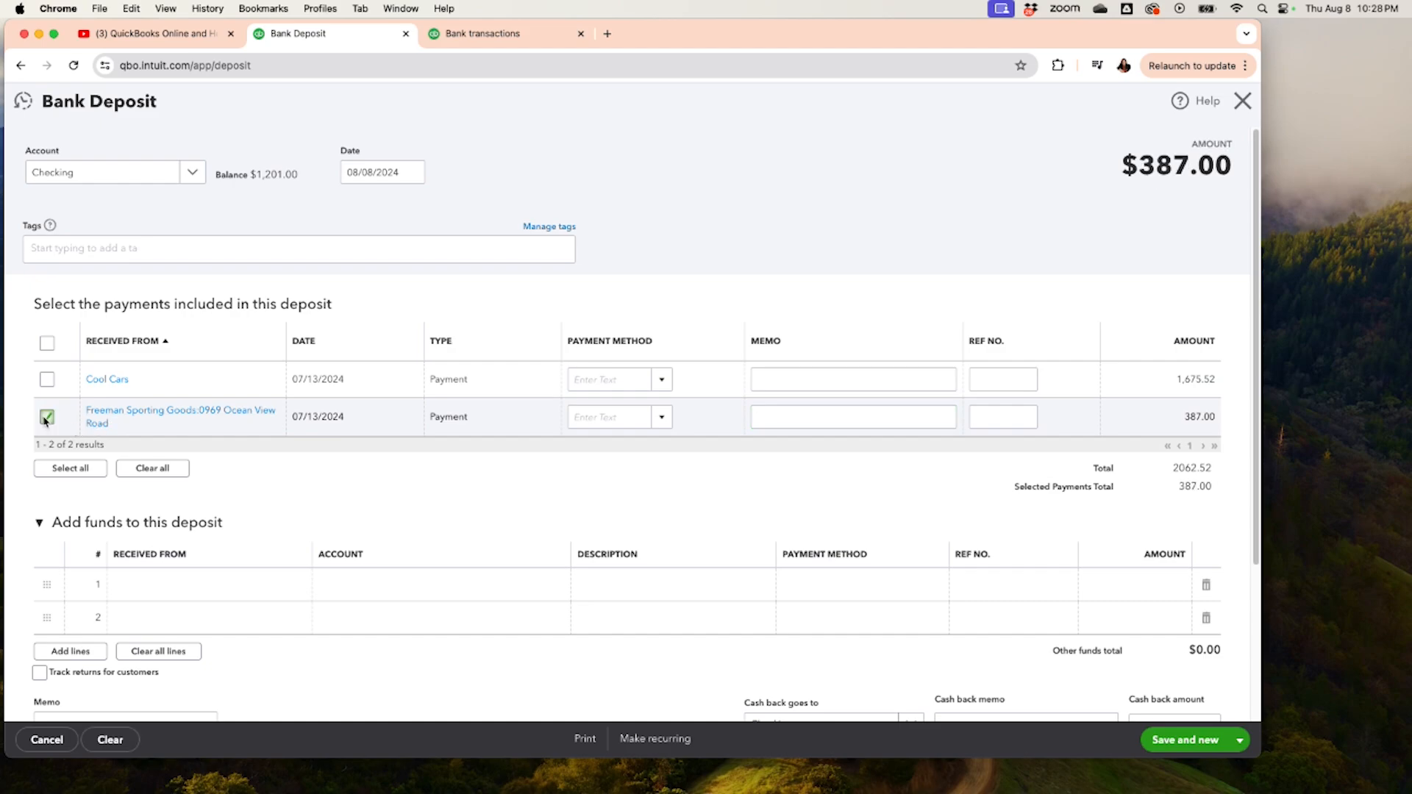
Step: Check the deposit's account and total against the checking account's bank transactions
left_click(470, 35)
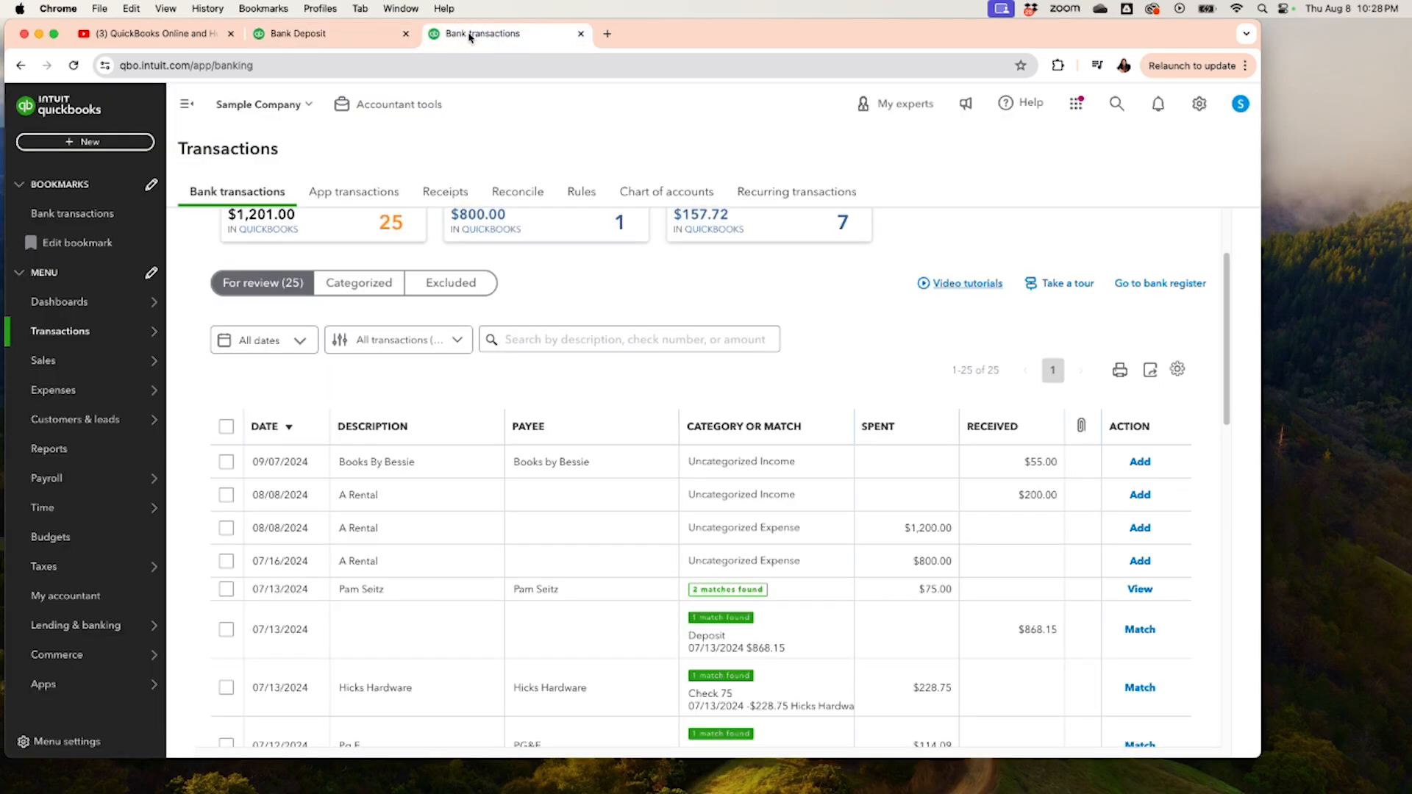
left_click(341, 41)
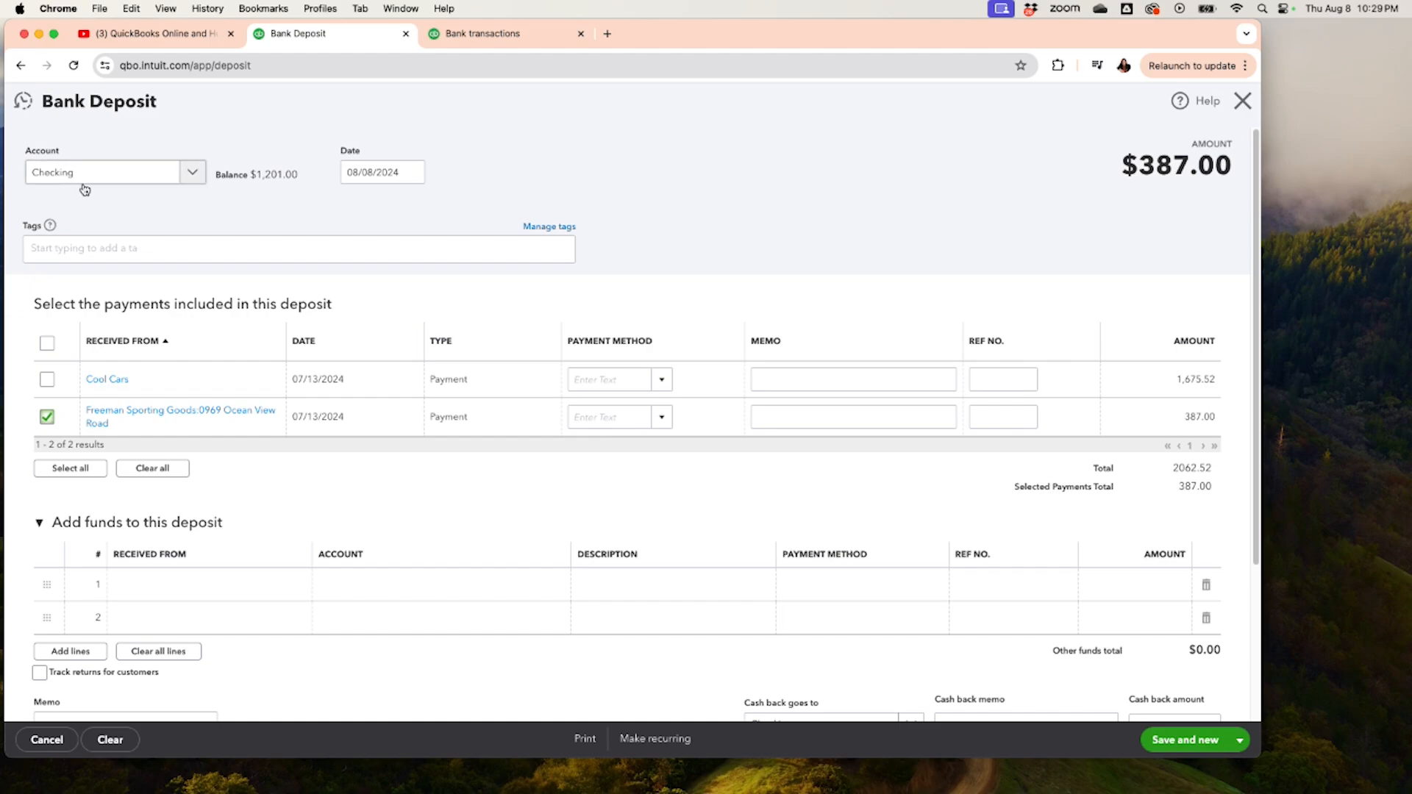
left_click(471, 35)
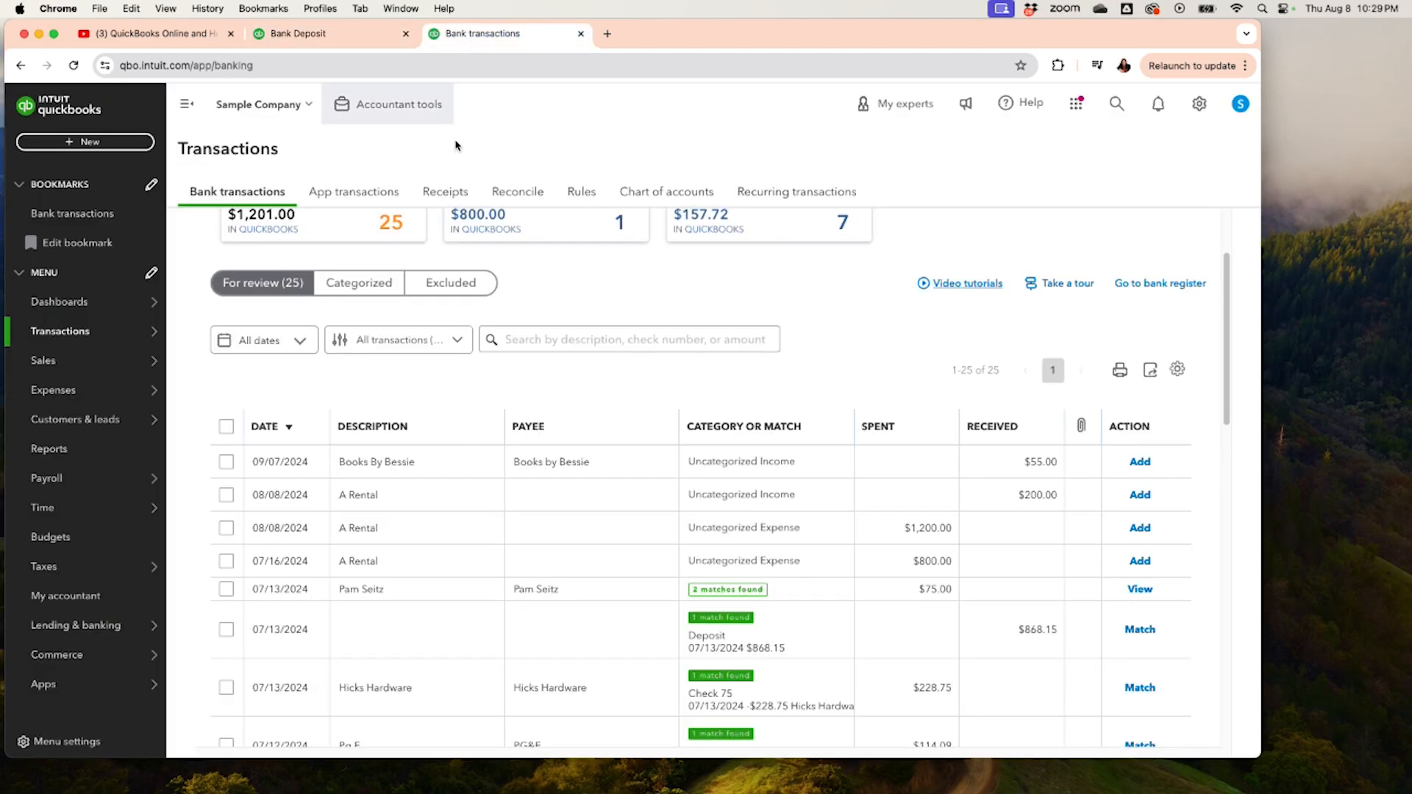
scroll(478, 306, "up", 3)
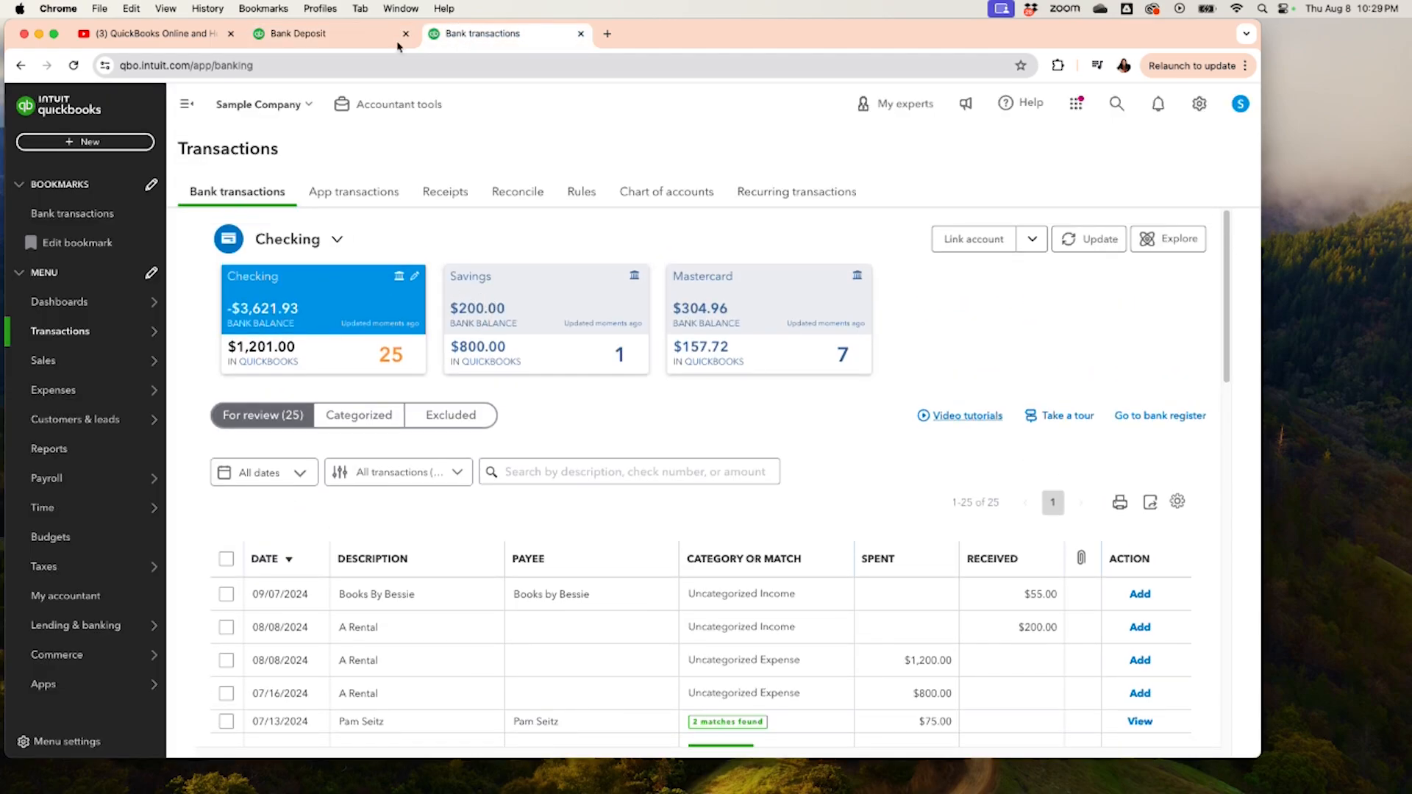
left_click(327, 37)
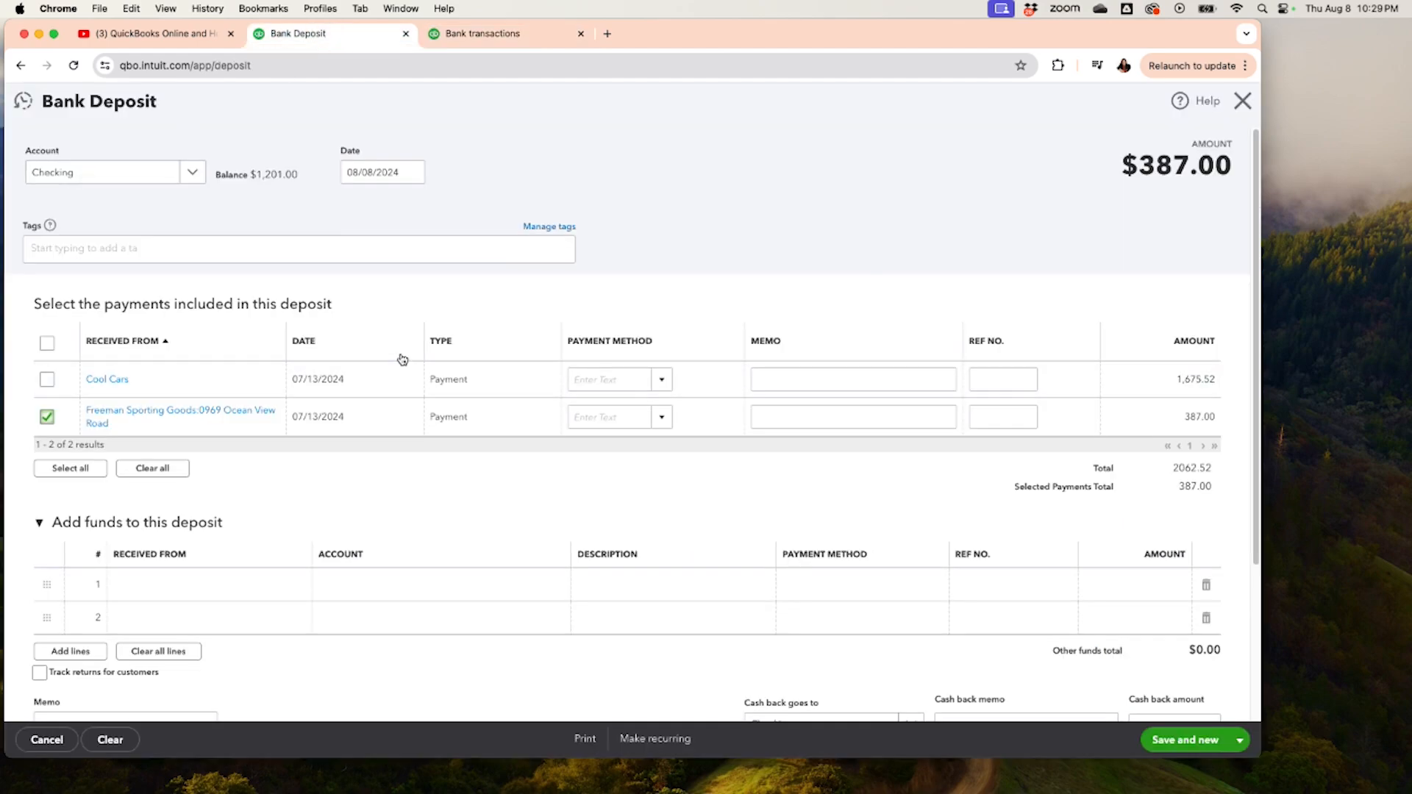
scroll(402, 360, "down", 1)
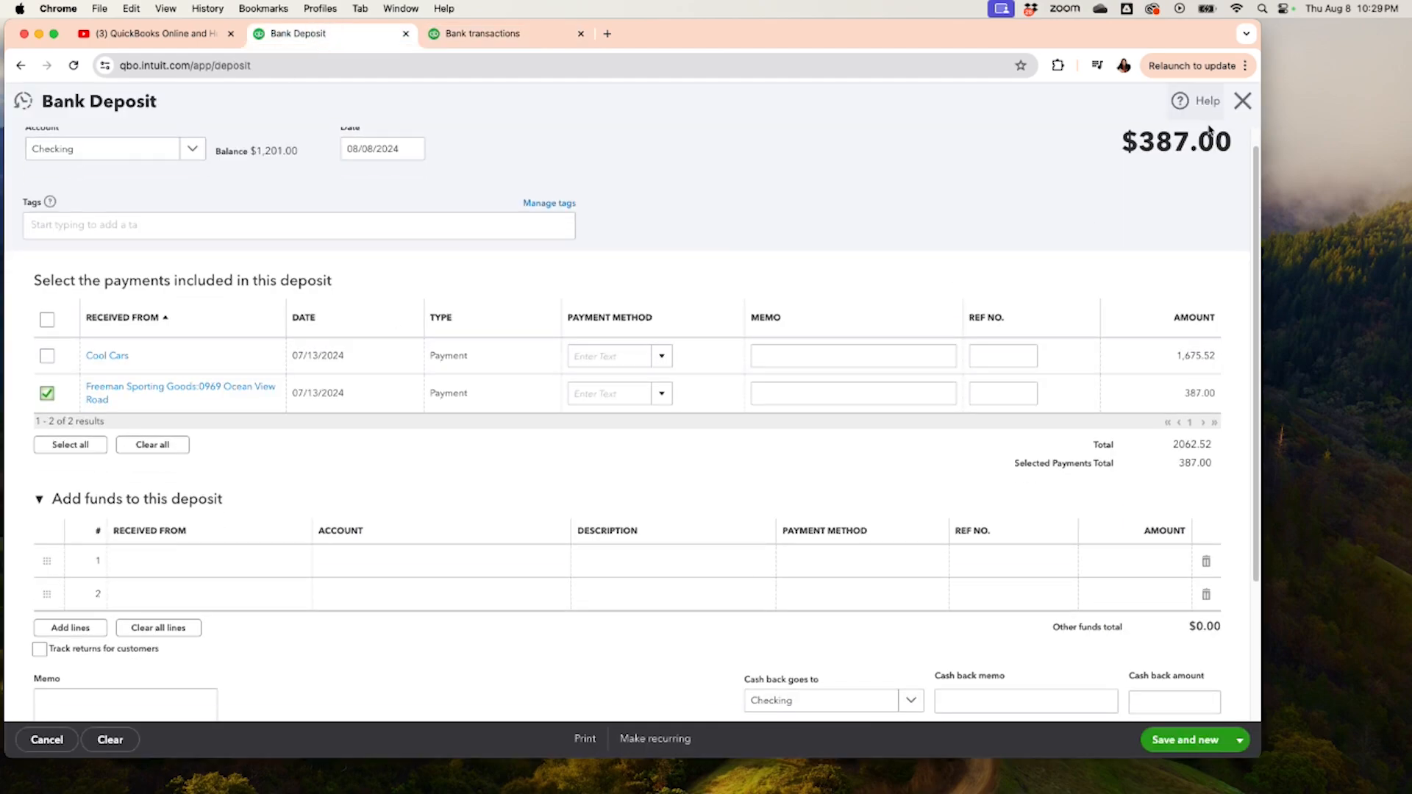
left_click_drag(1126, 145, 1225, 136)
Step: Enter Honeybook as the payer on the first added-funds line and save it as a new customer
scroll(537, 401, "down", 3)
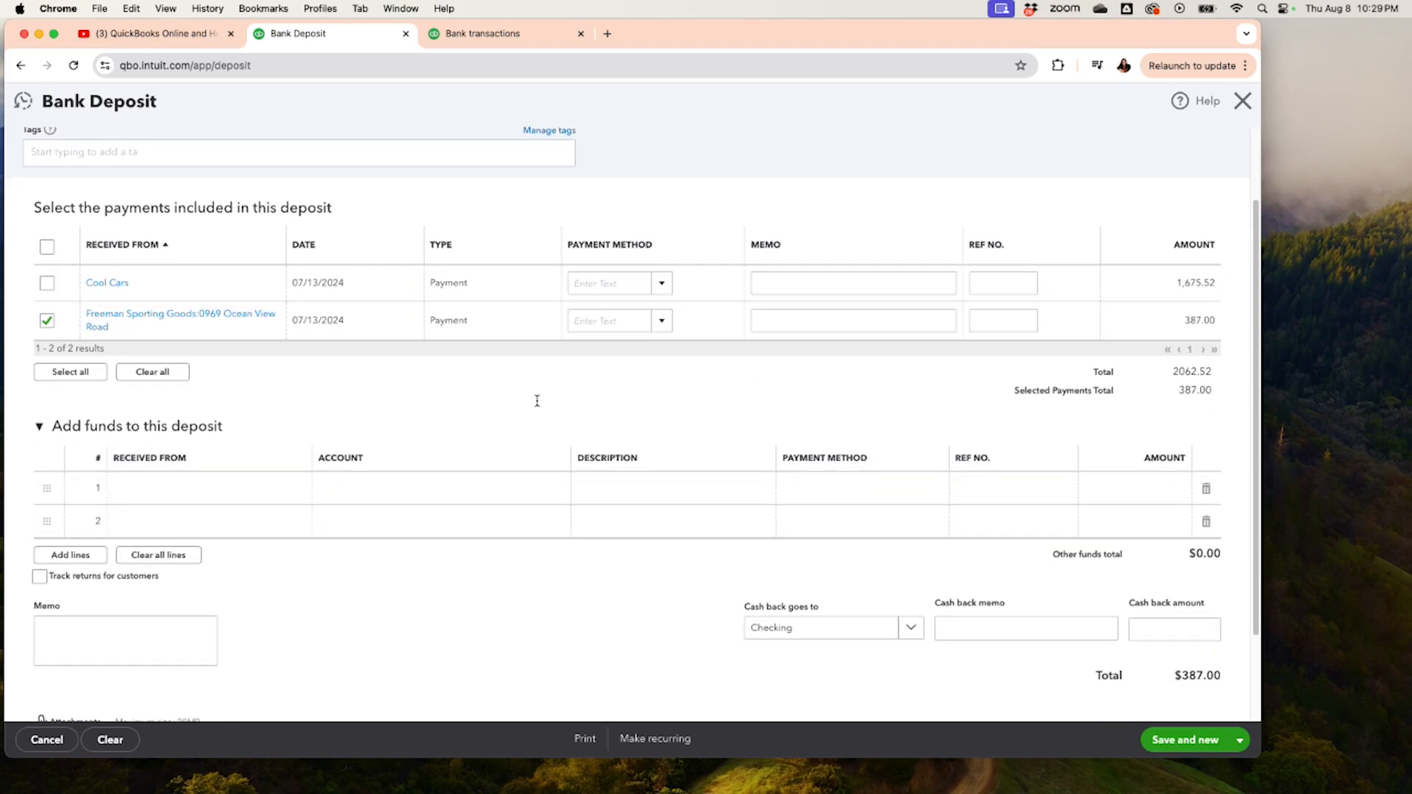
left_click(197, 499)
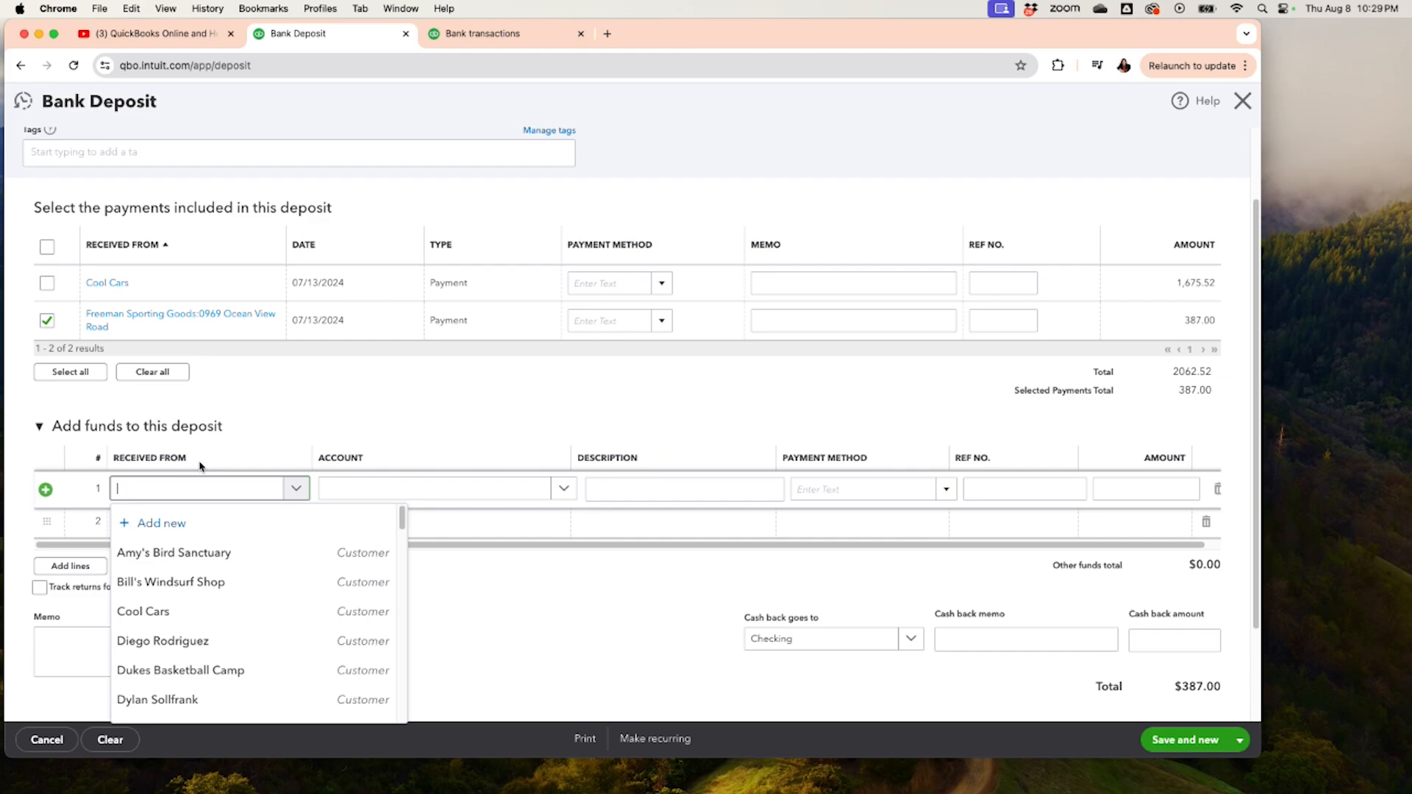
type("Honeybook")
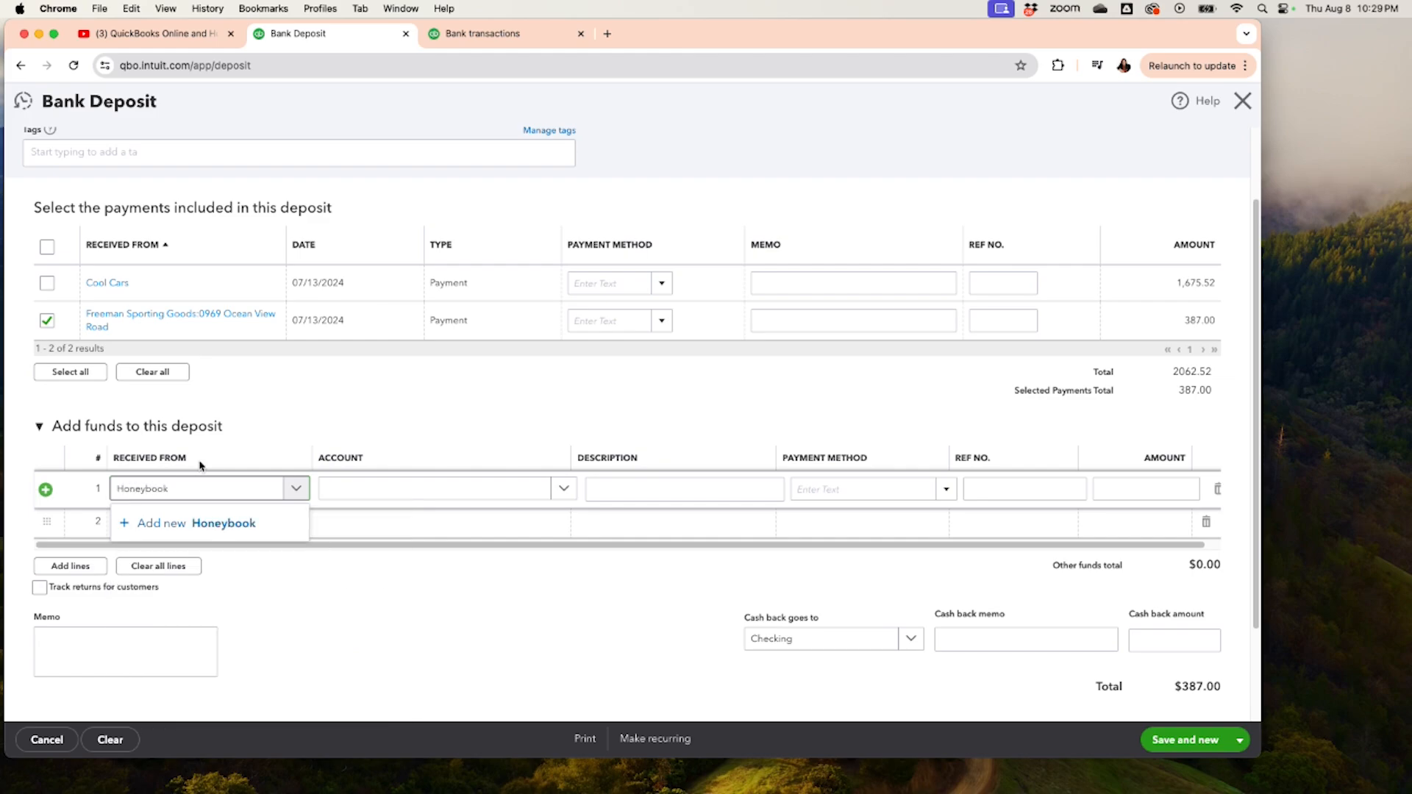
left_click(200, 524)
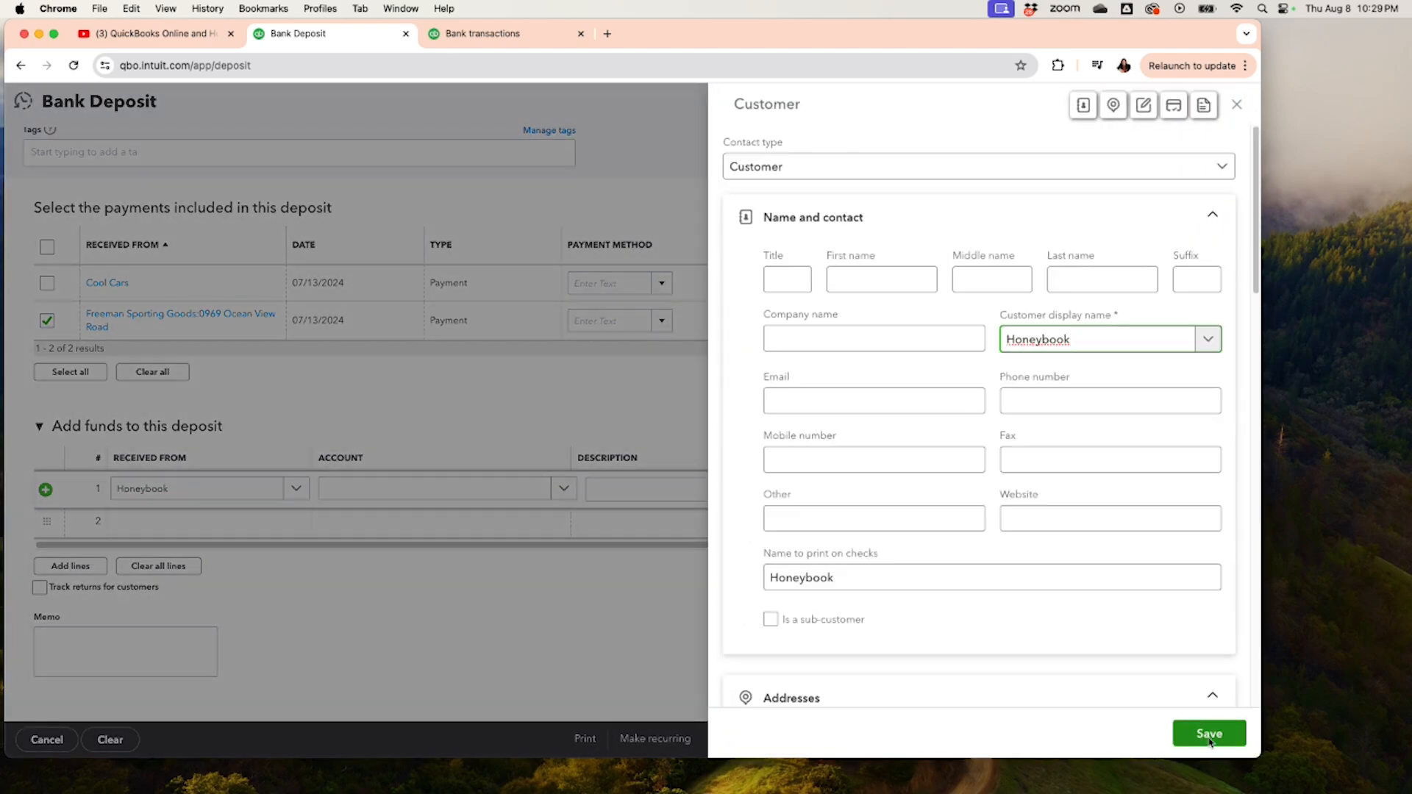
left_click(1210, 741)
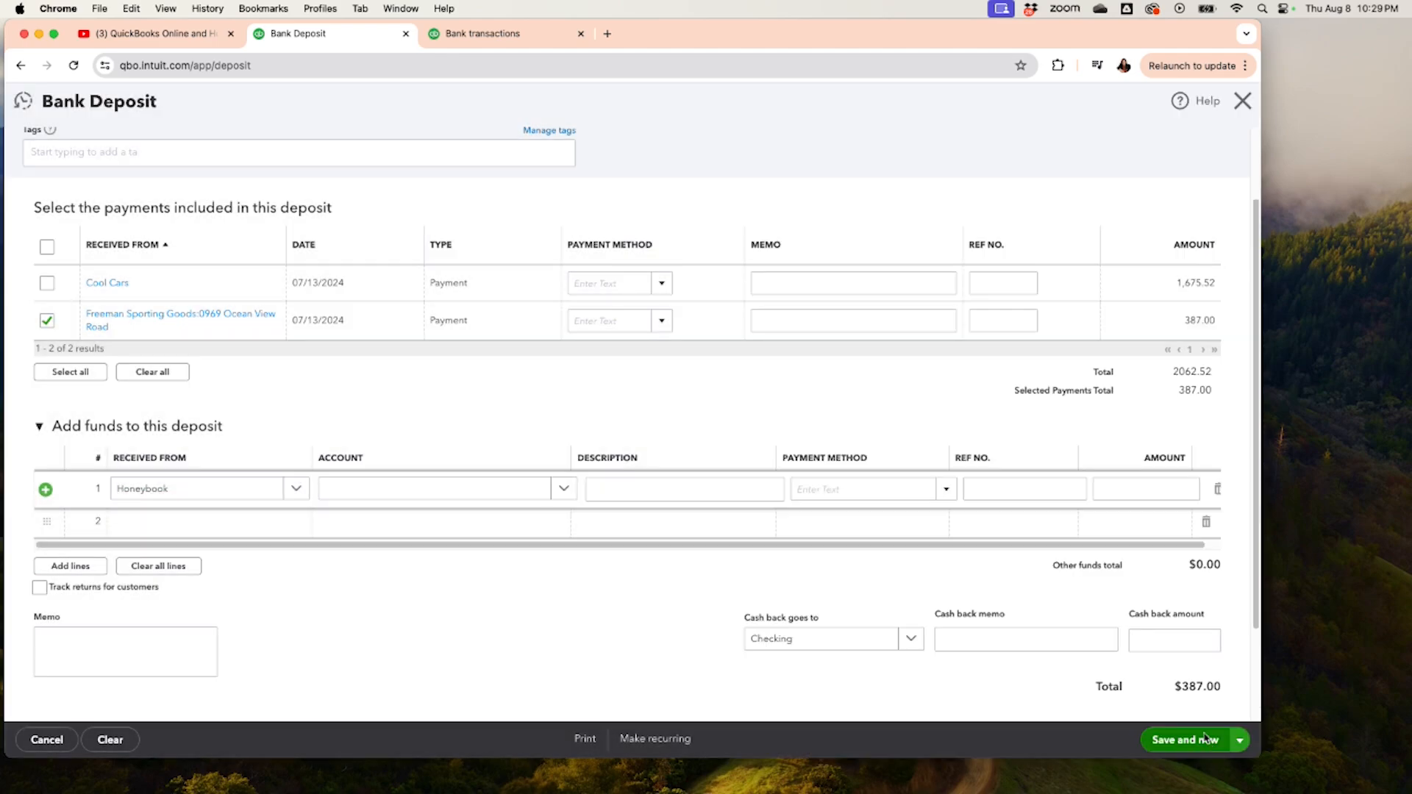
Step: Create an account named Merchant fees from the Honeybook line, with account type Expenses and detail type Bank Charges
left_click(474, 485)
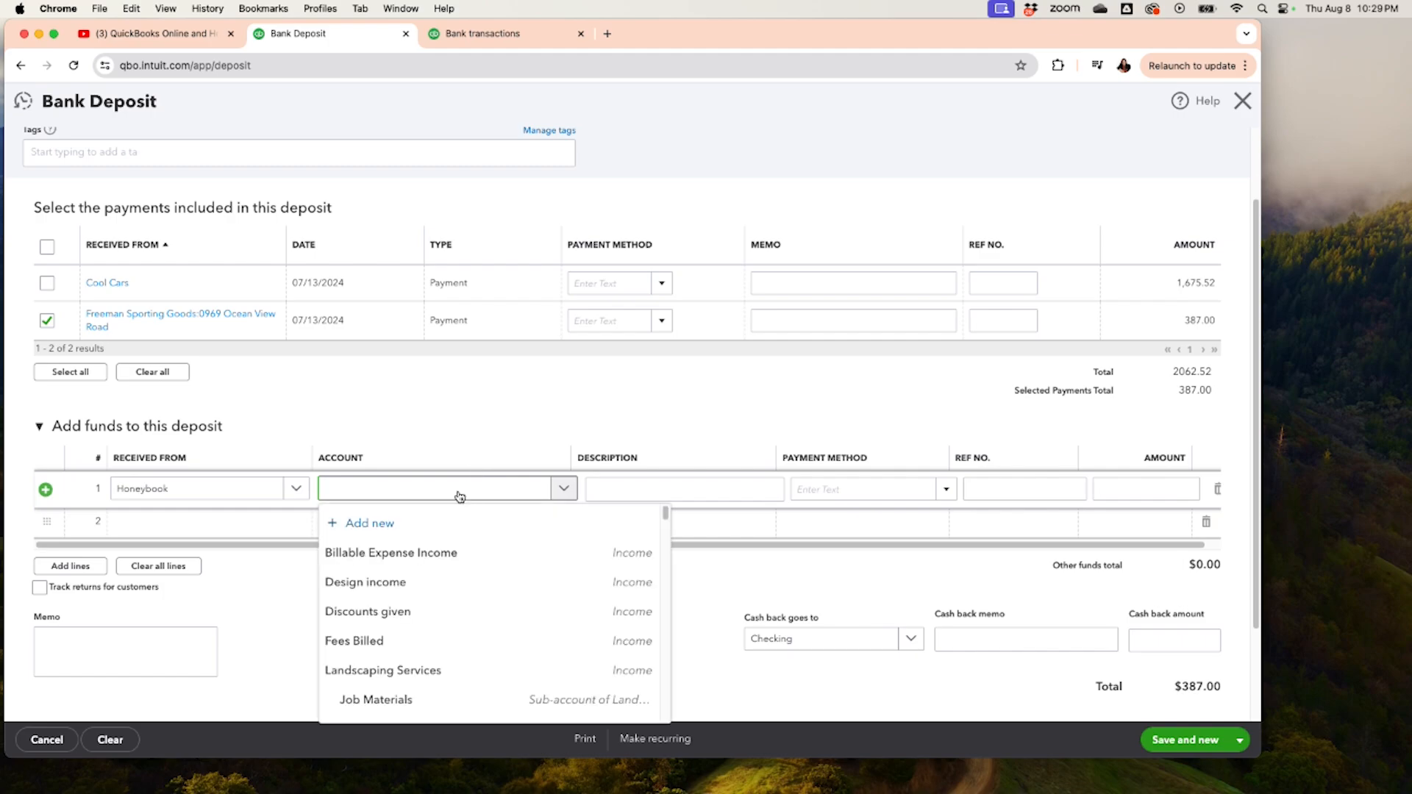
type("Merchant")
left_click(441, 523)
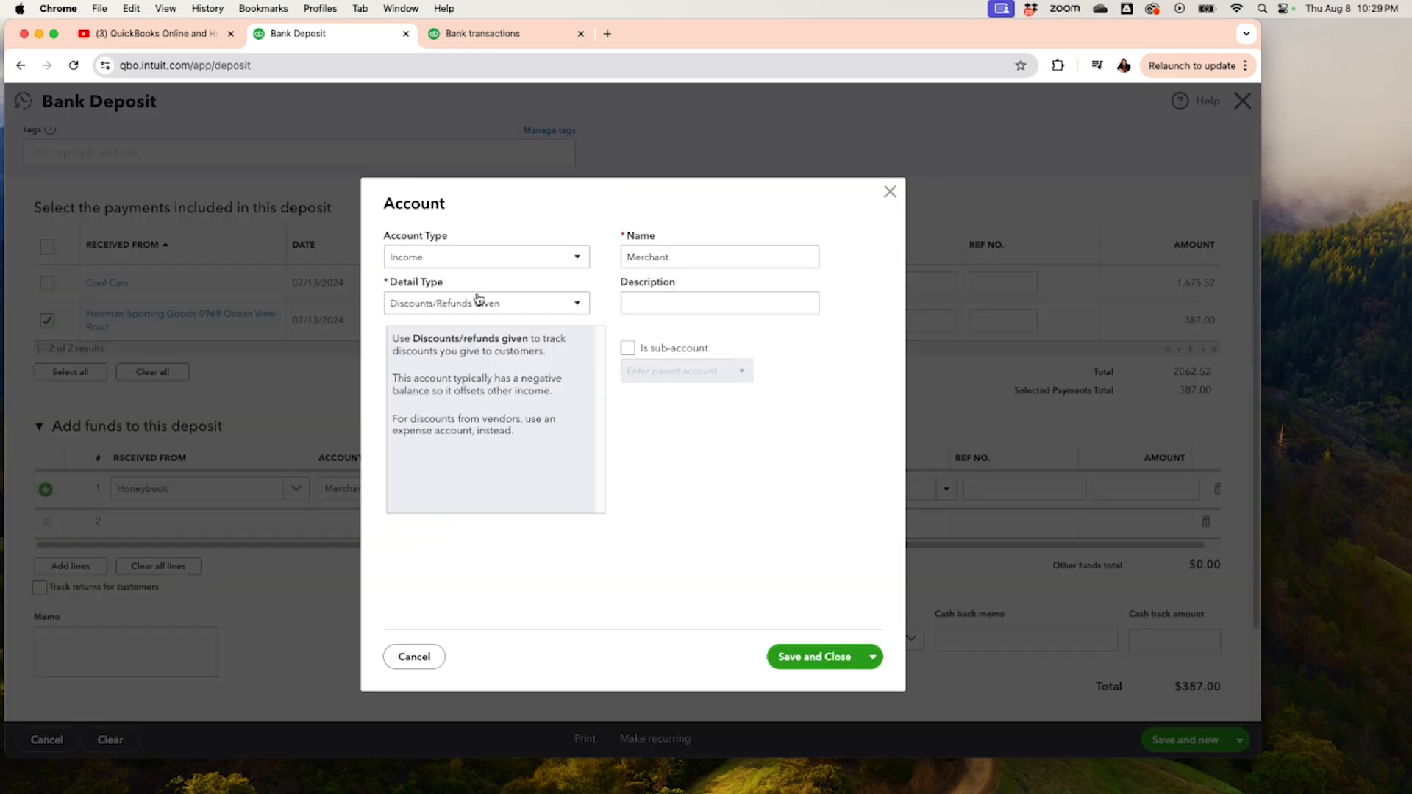
left_click(493, 256)
scroll(508, 484, "down", 2)
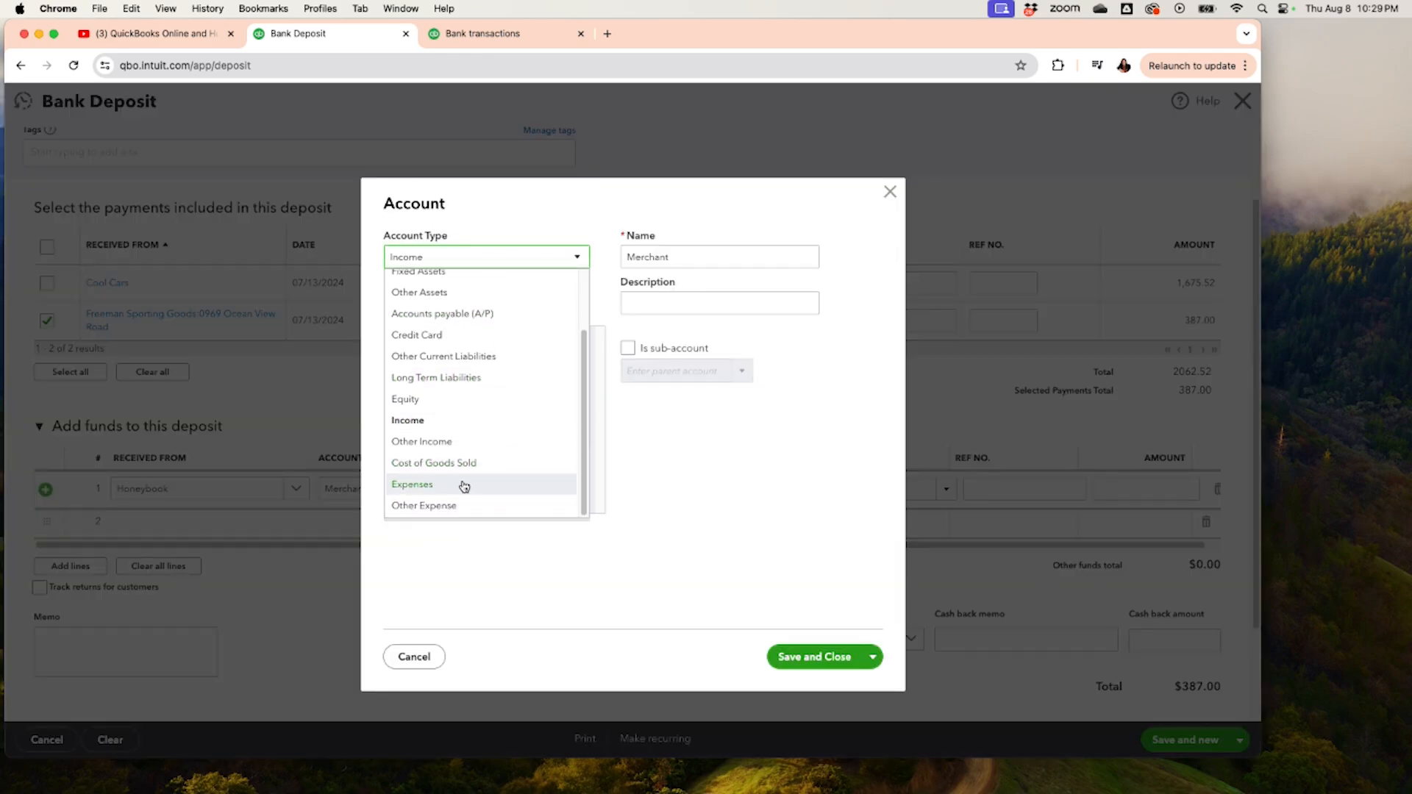
left_click(462, 483)
left_click(548, 301)
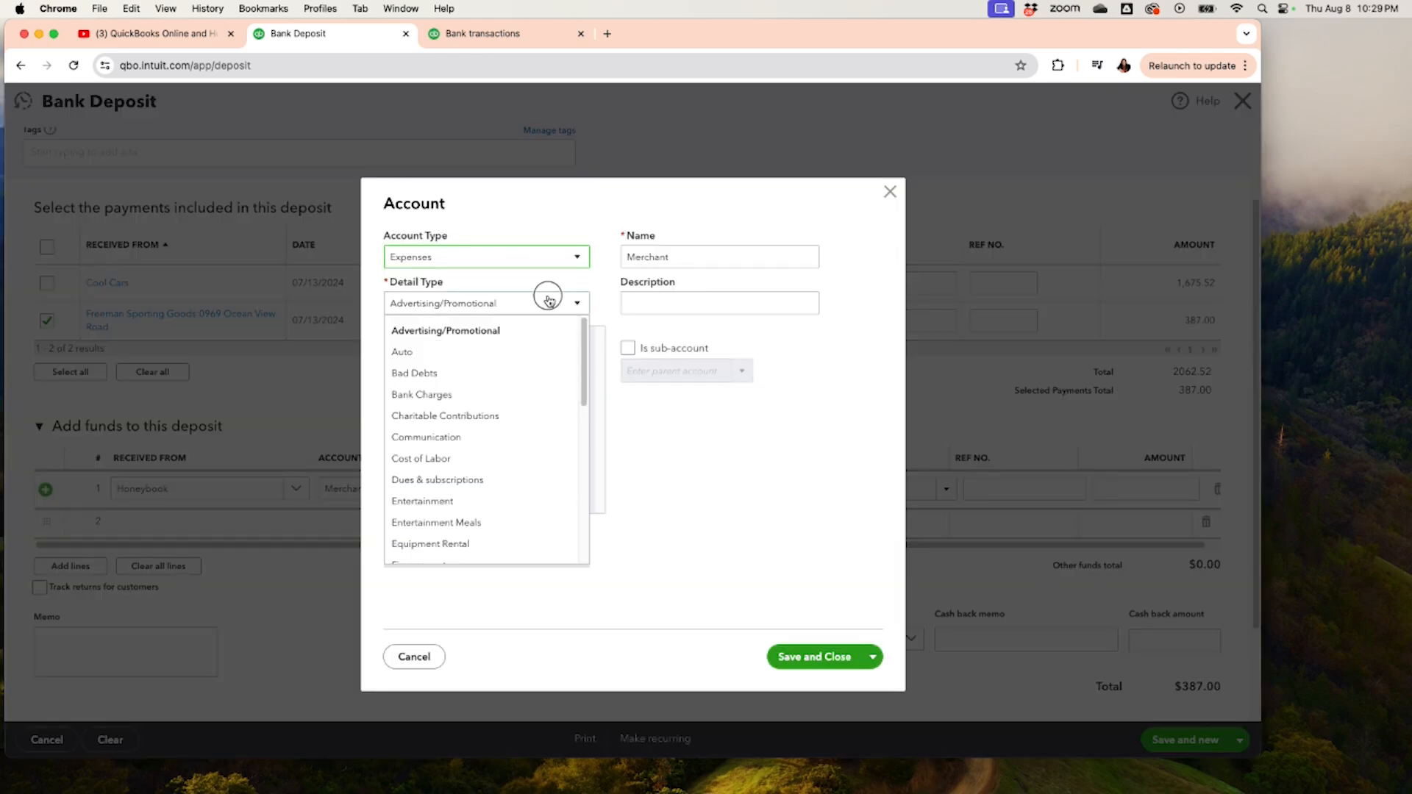
left_click(456, 395)
left_click(681, 257)
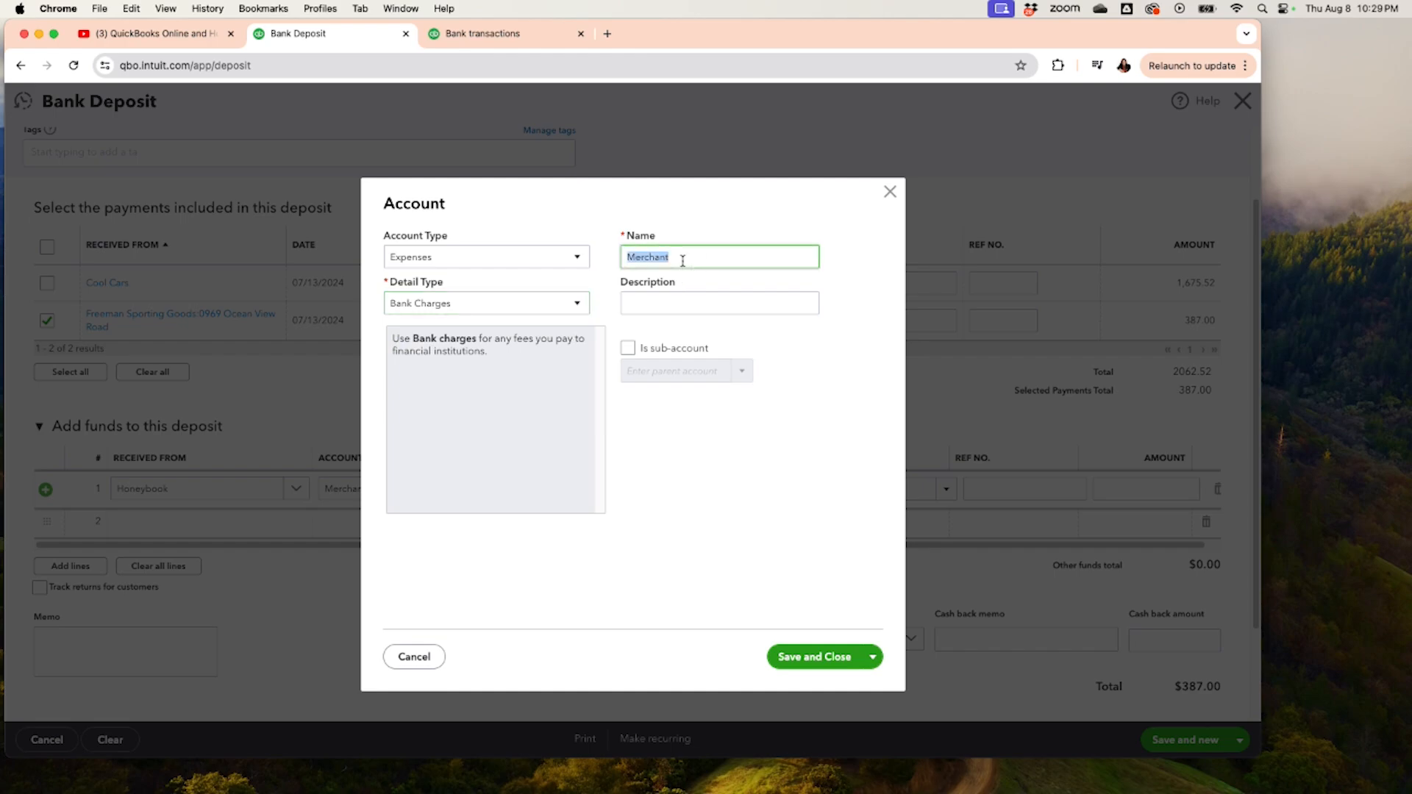
left_click(712, 254)
left_click(820, 656)
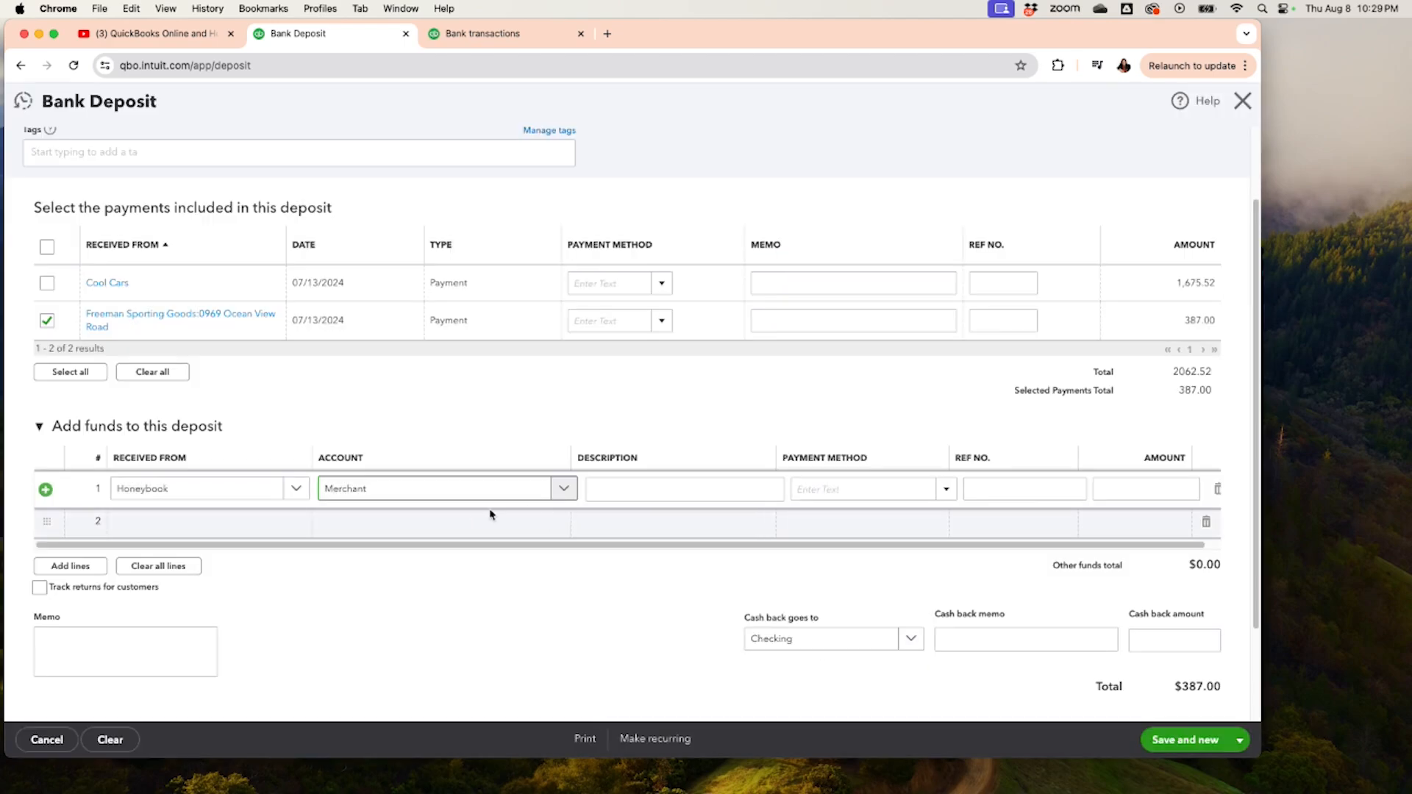
Step: Assign the Merchant fees account to the Honeybook line and set its amount to -187
left_click(466, 497)
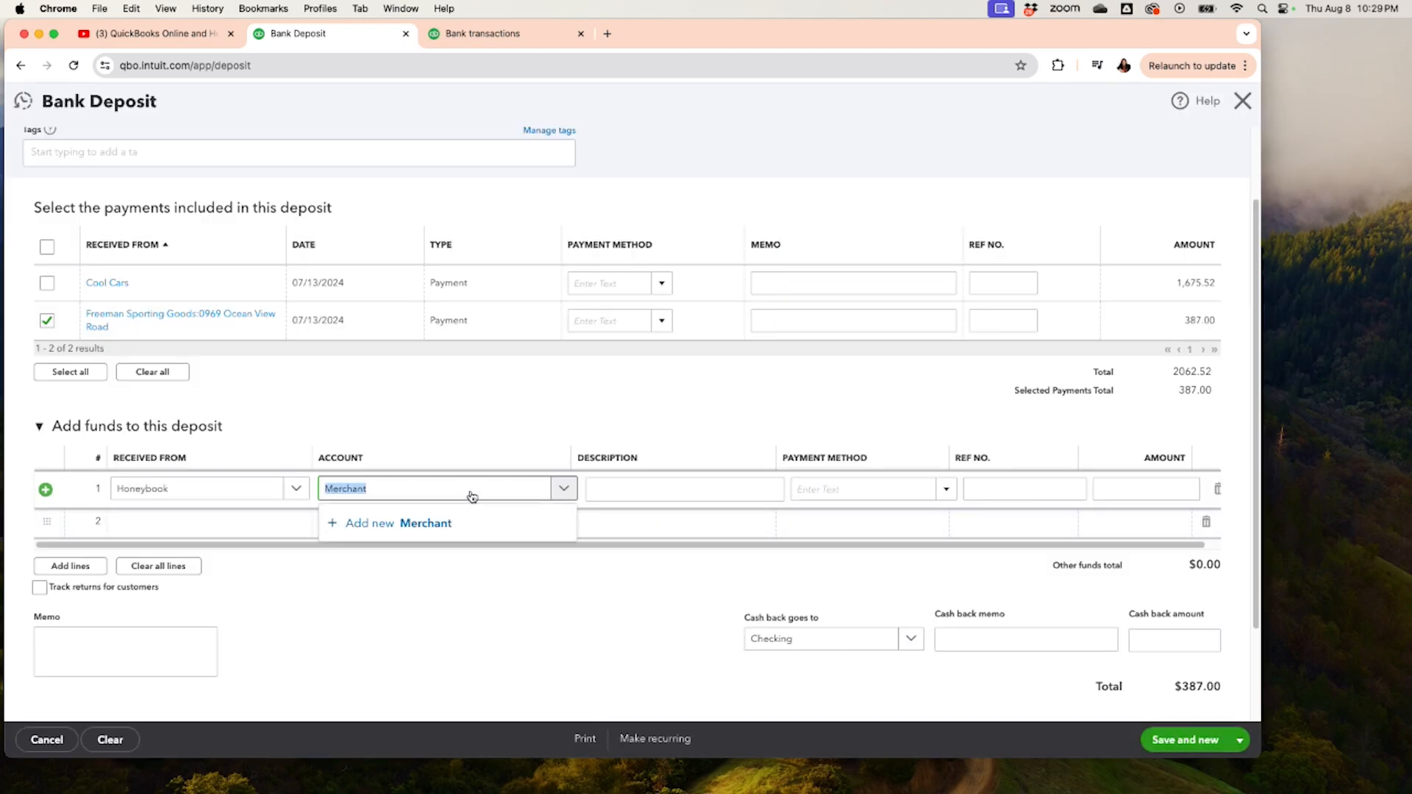
type("merchant")
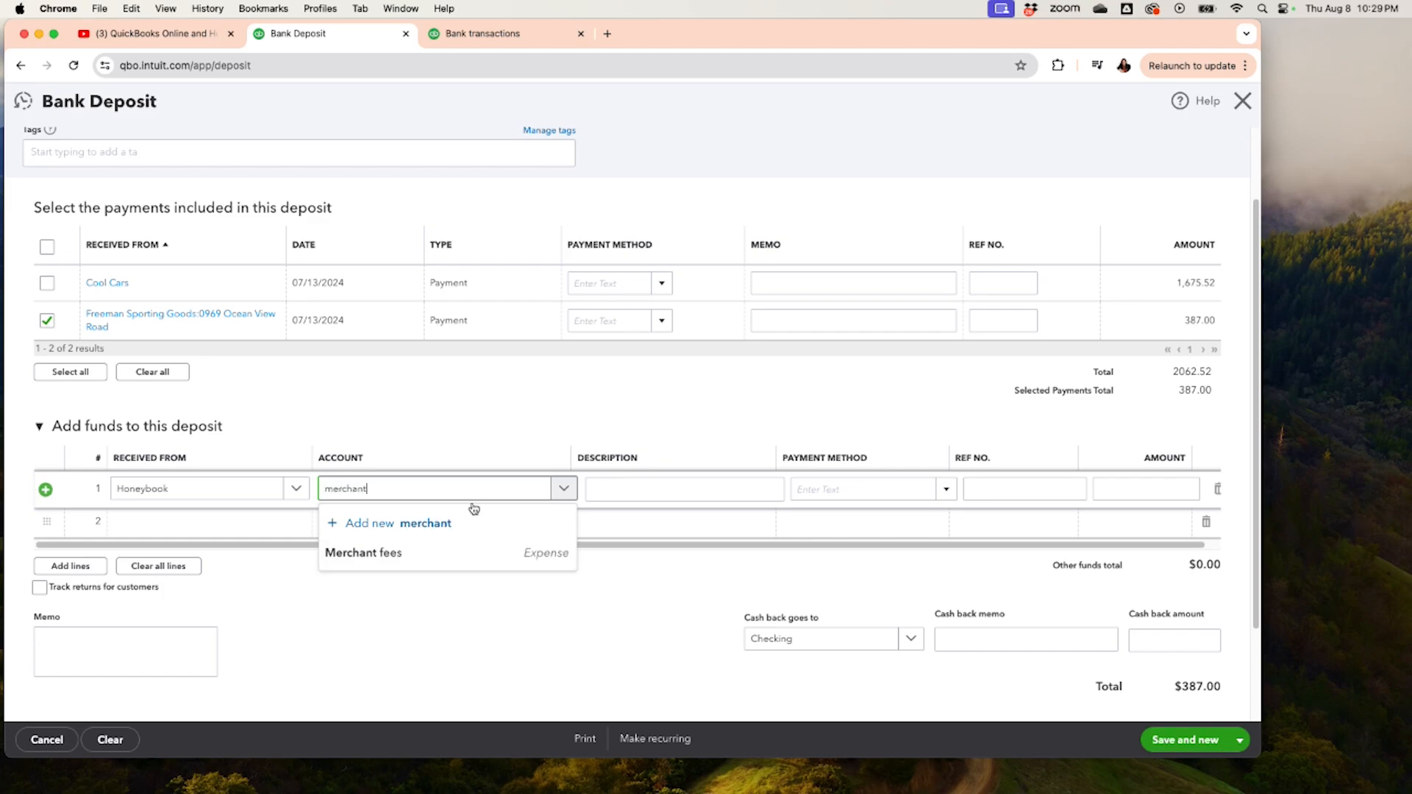
left_click(386, 550)
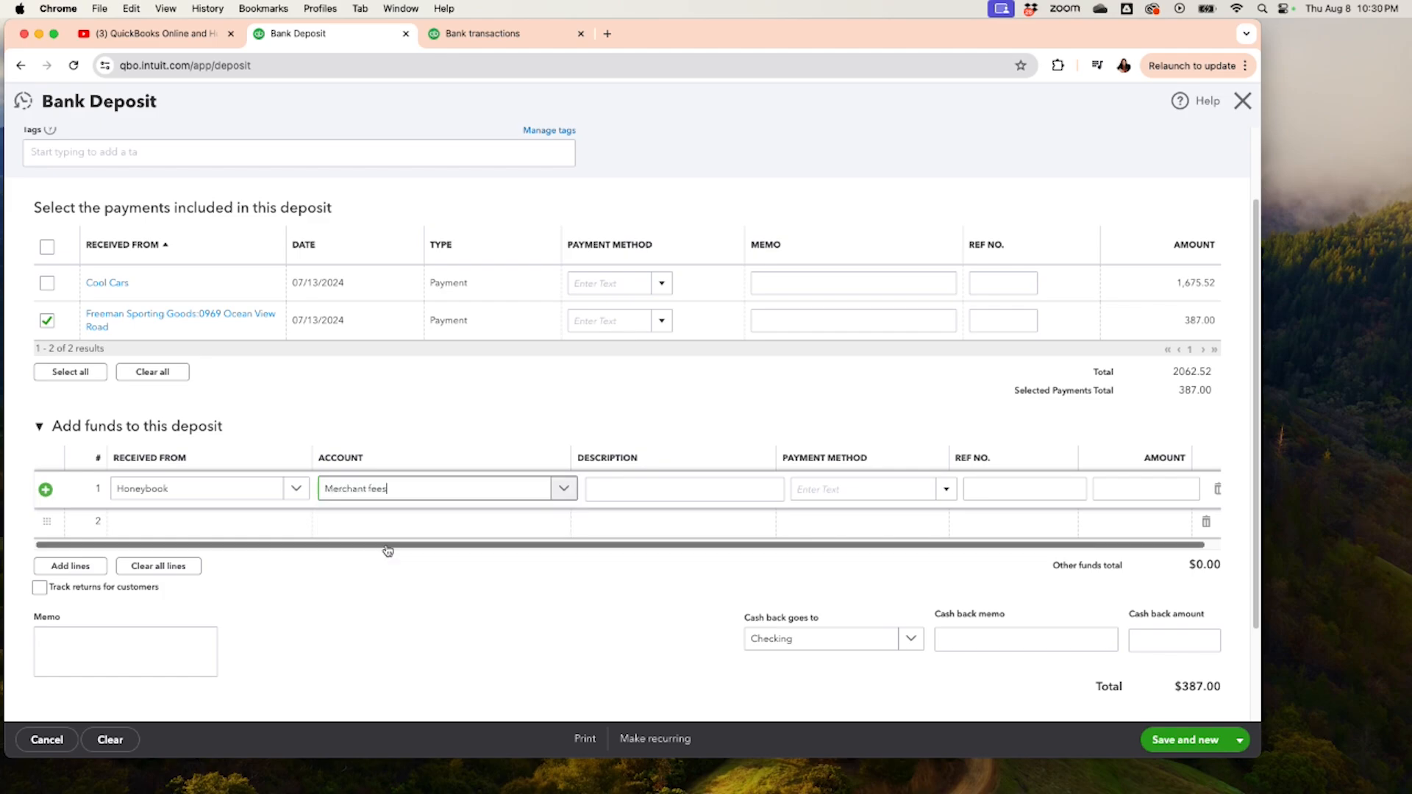
left_click(1117, 491)
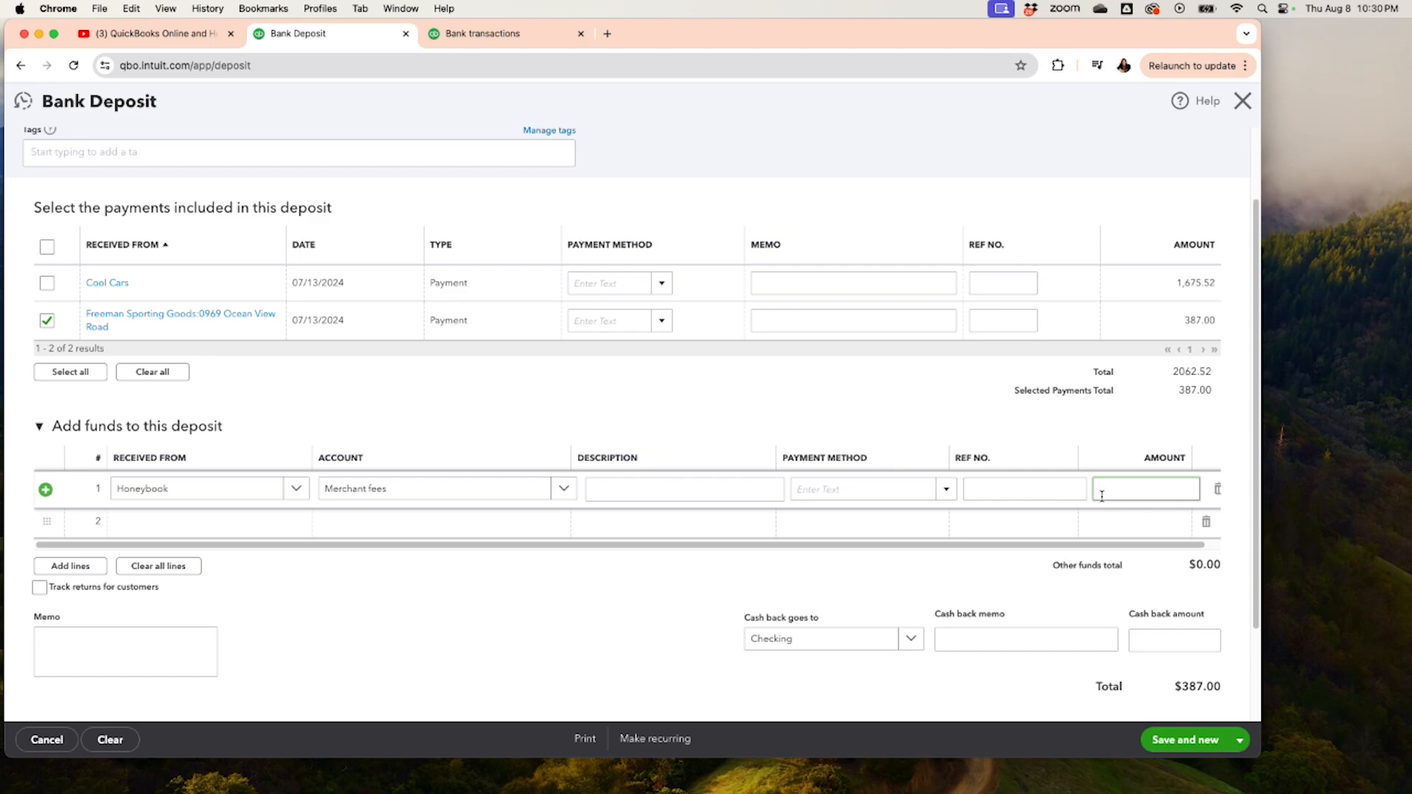
type("-")
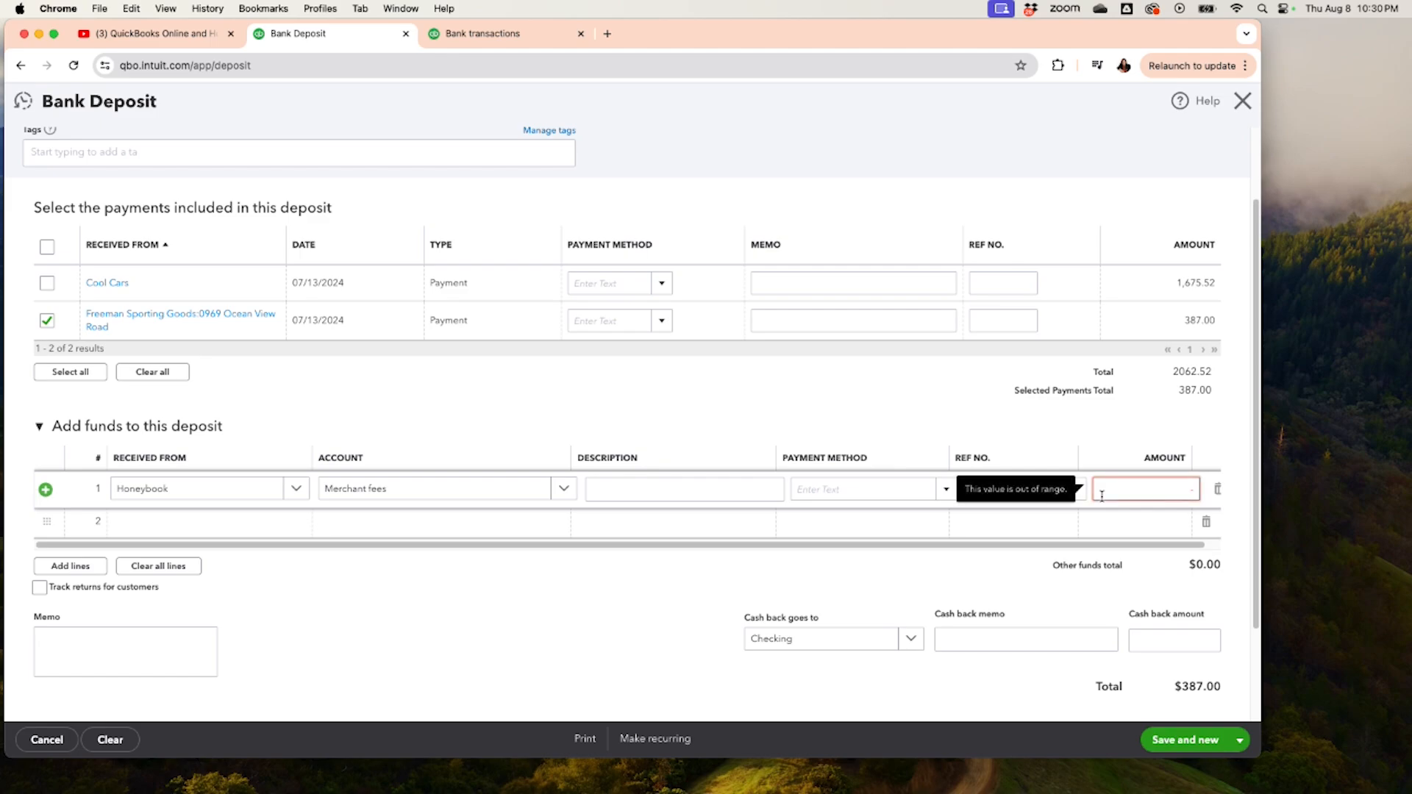
type("187")
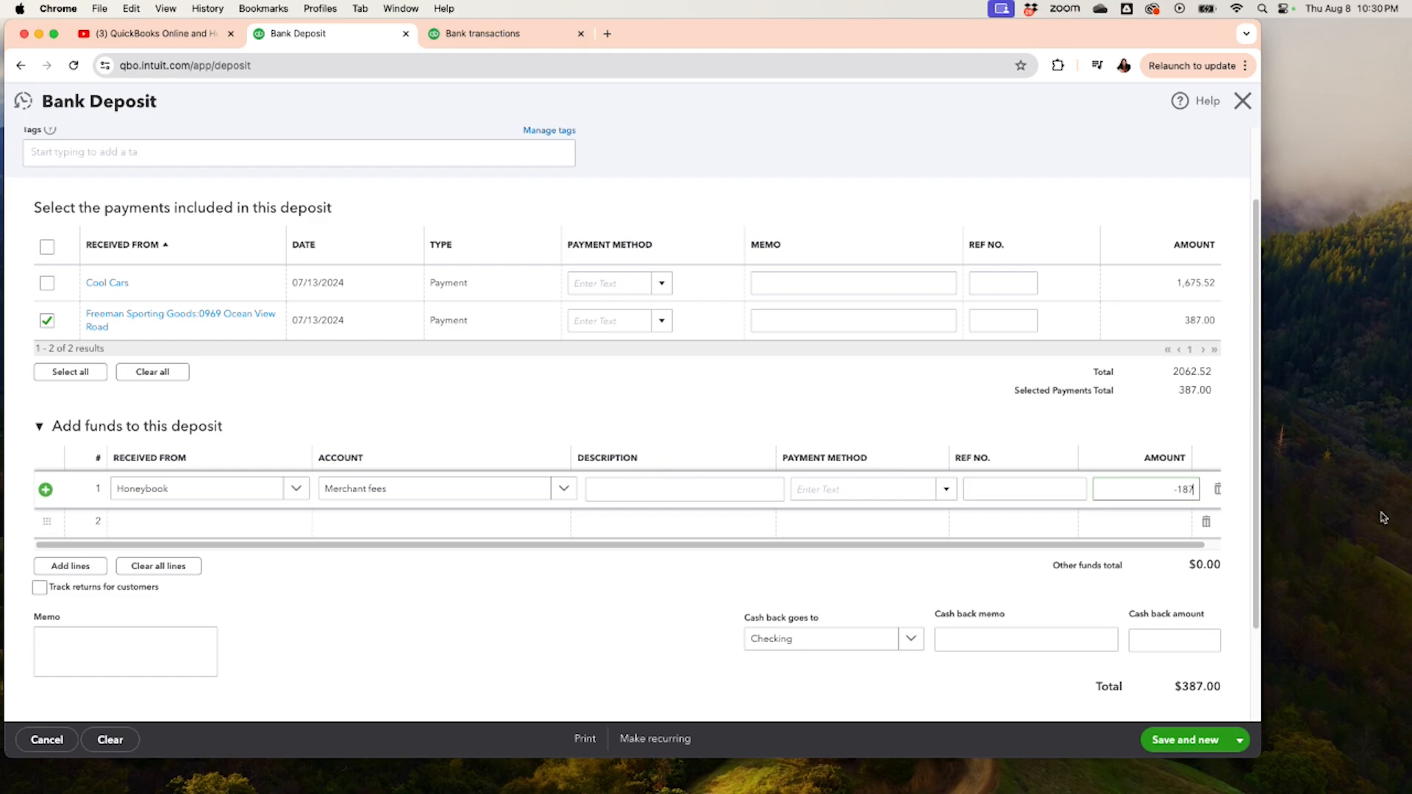
left_click(469, 671)
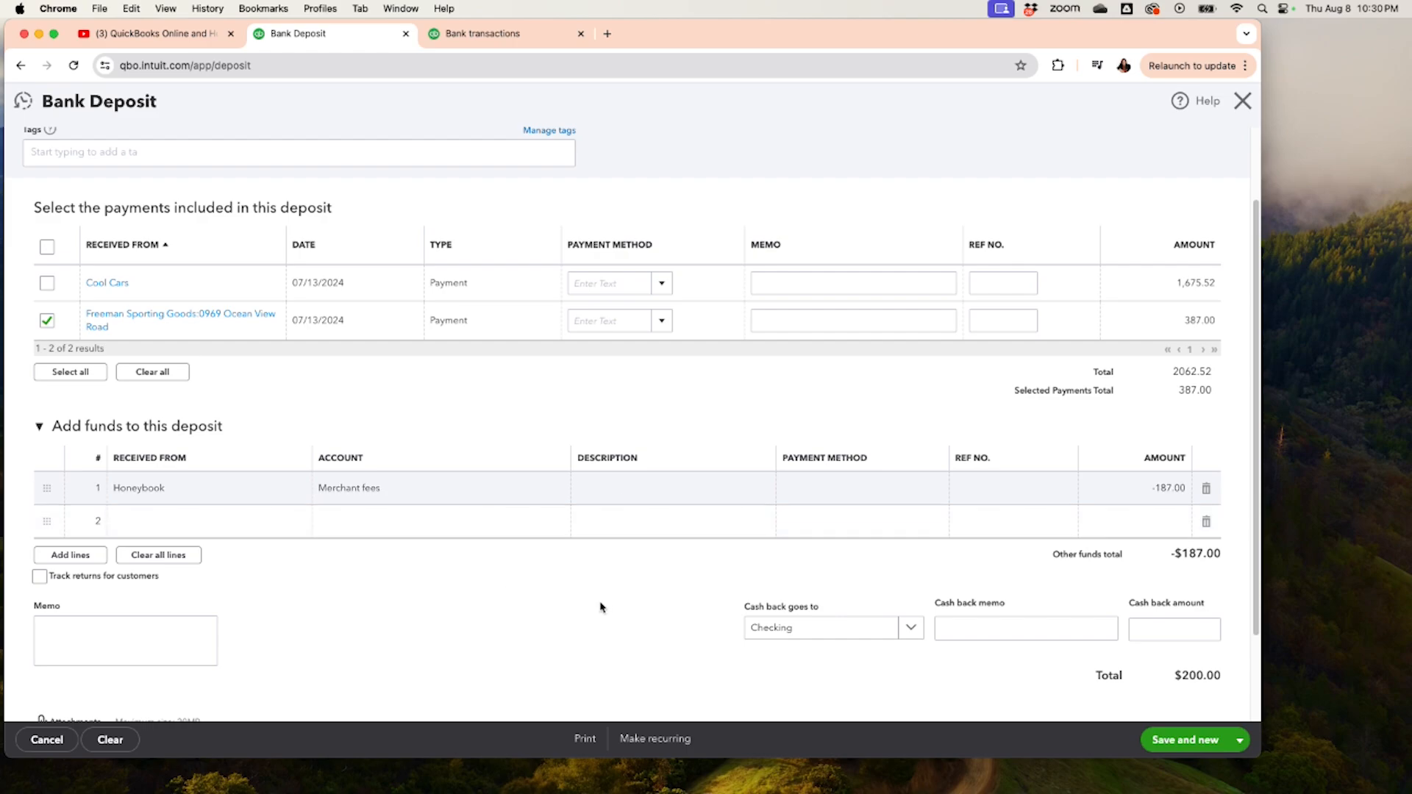
Step: Review the deposit's total, selected payment and fee line, and save the bank deposit
scroll(599, 596, "up", 3)
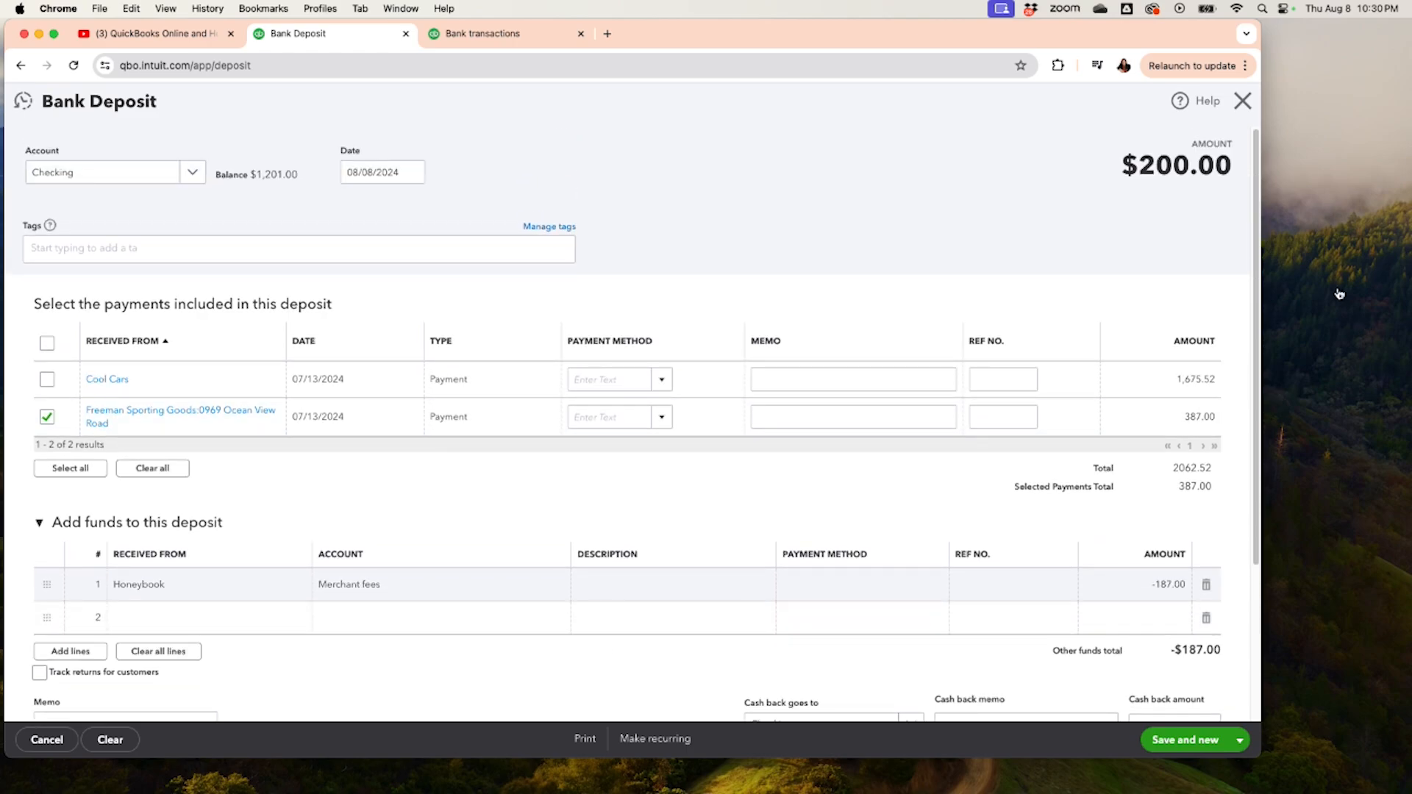
scroll(1096, 224, "down", 3)
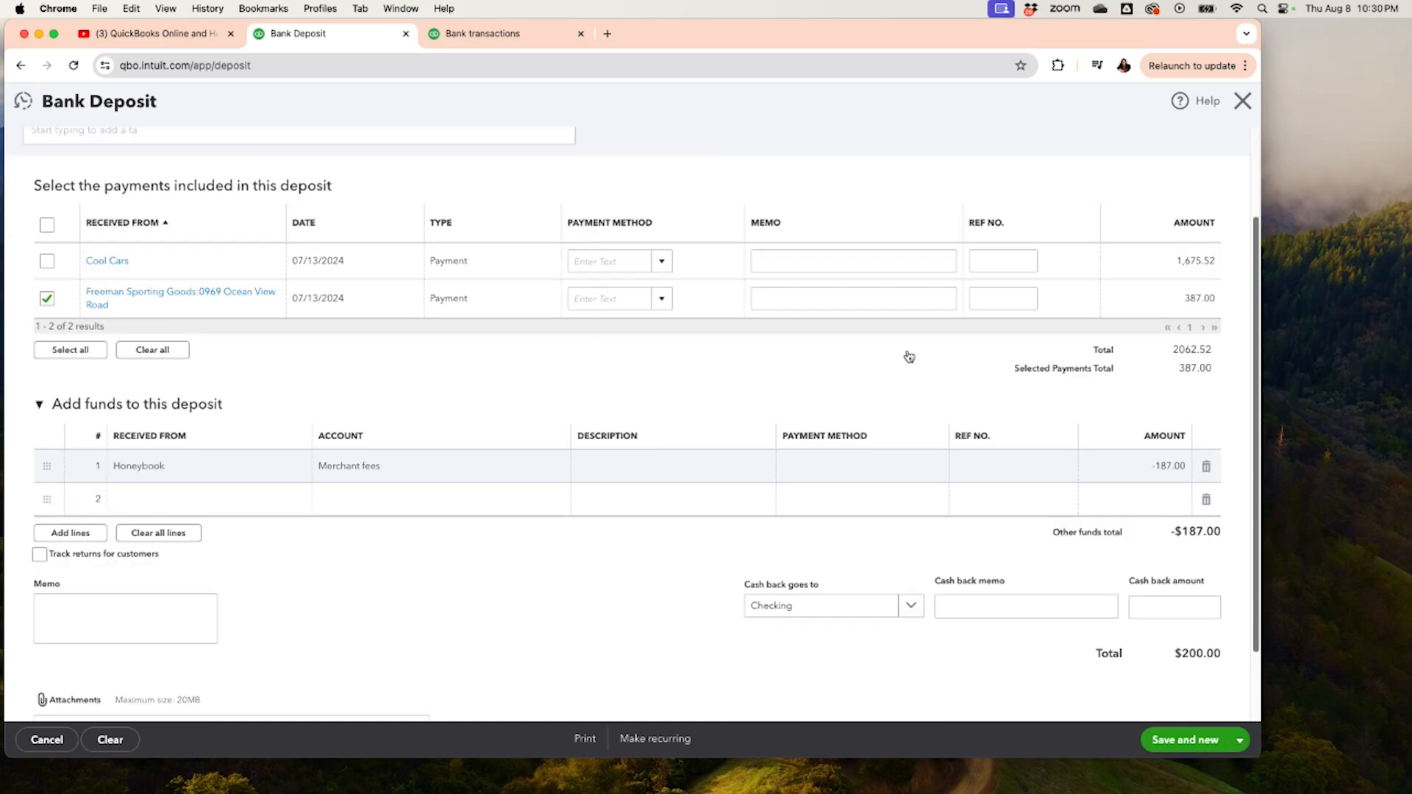
scroll(401, 261, "up", 3)
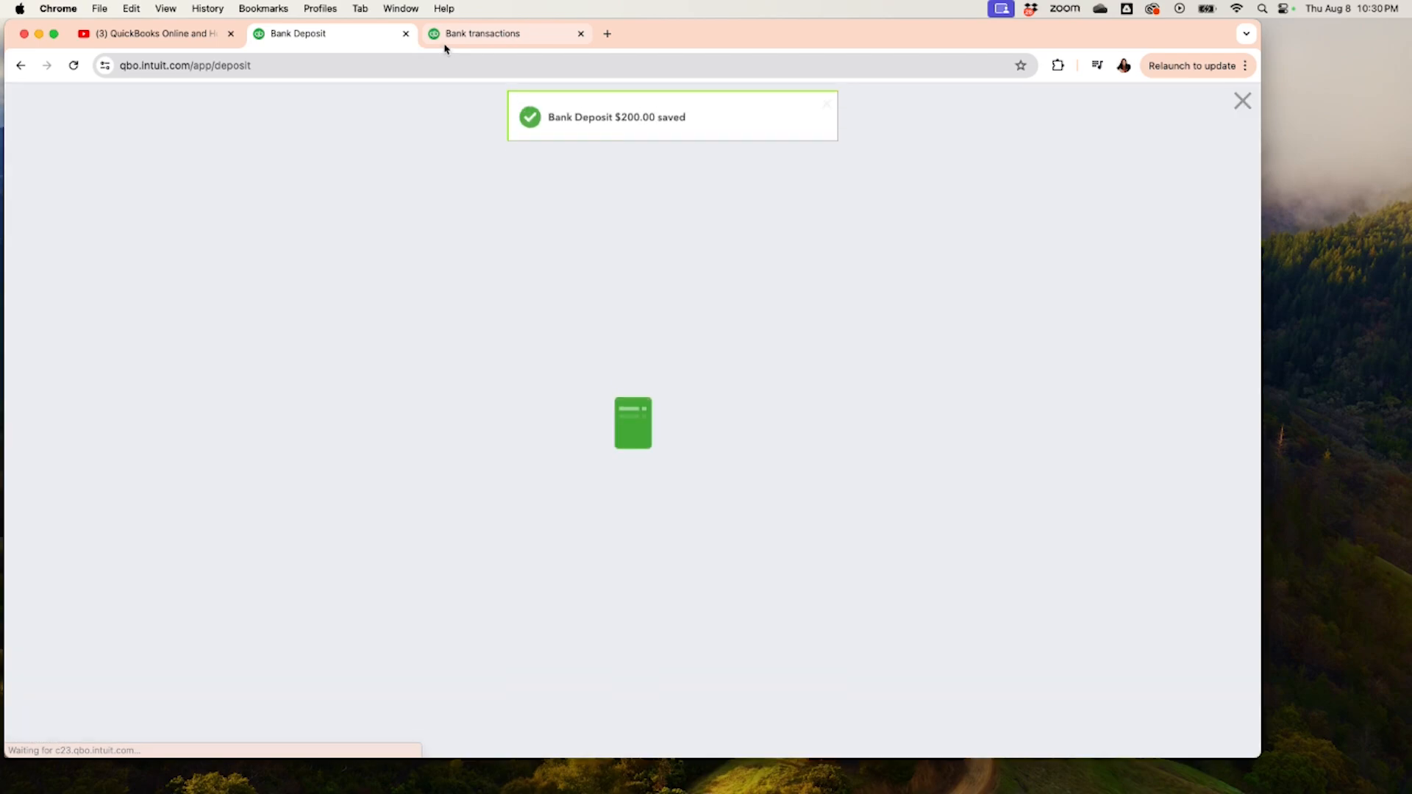
left_click(444, 44)
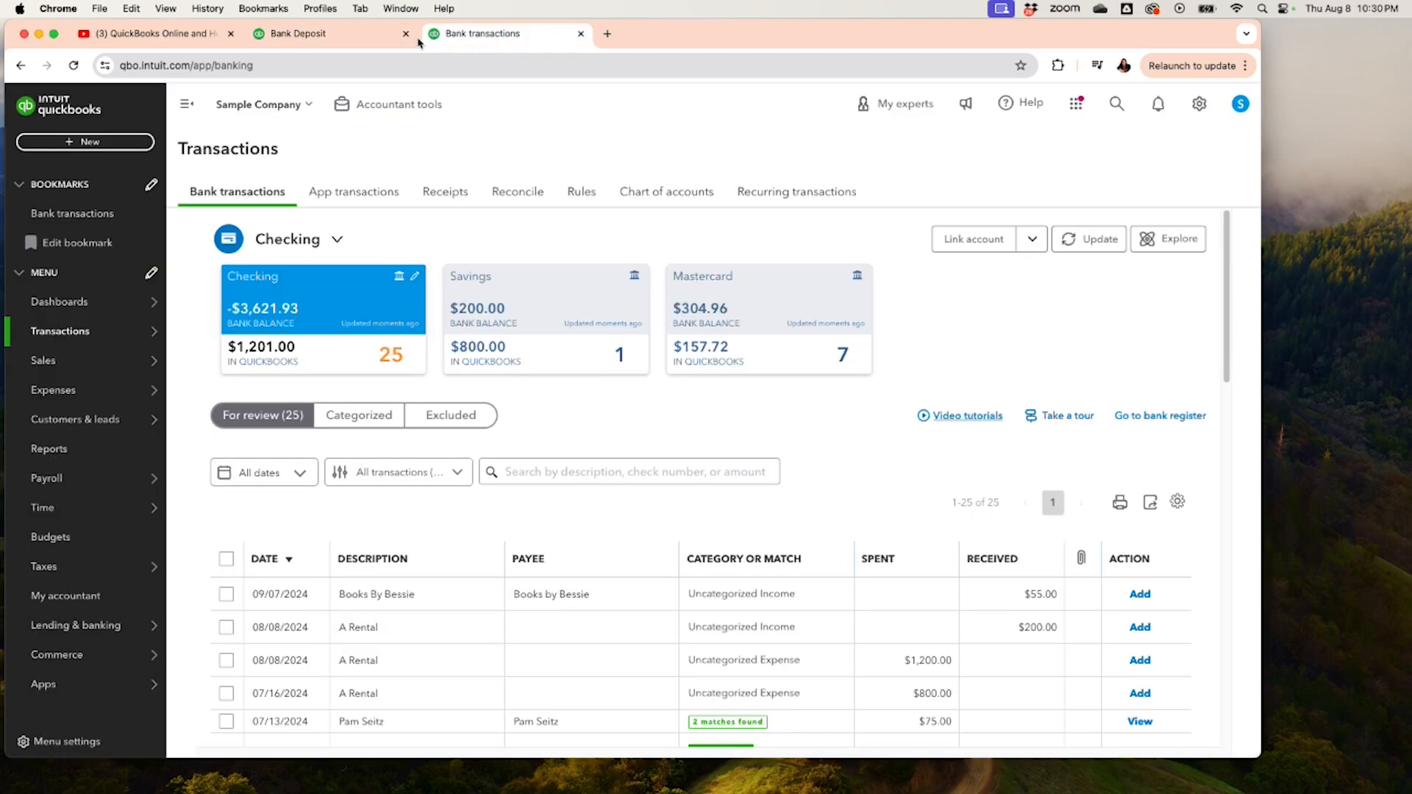
left_click(390, 41)
left_click(451, 41)
left_click(371, 42)
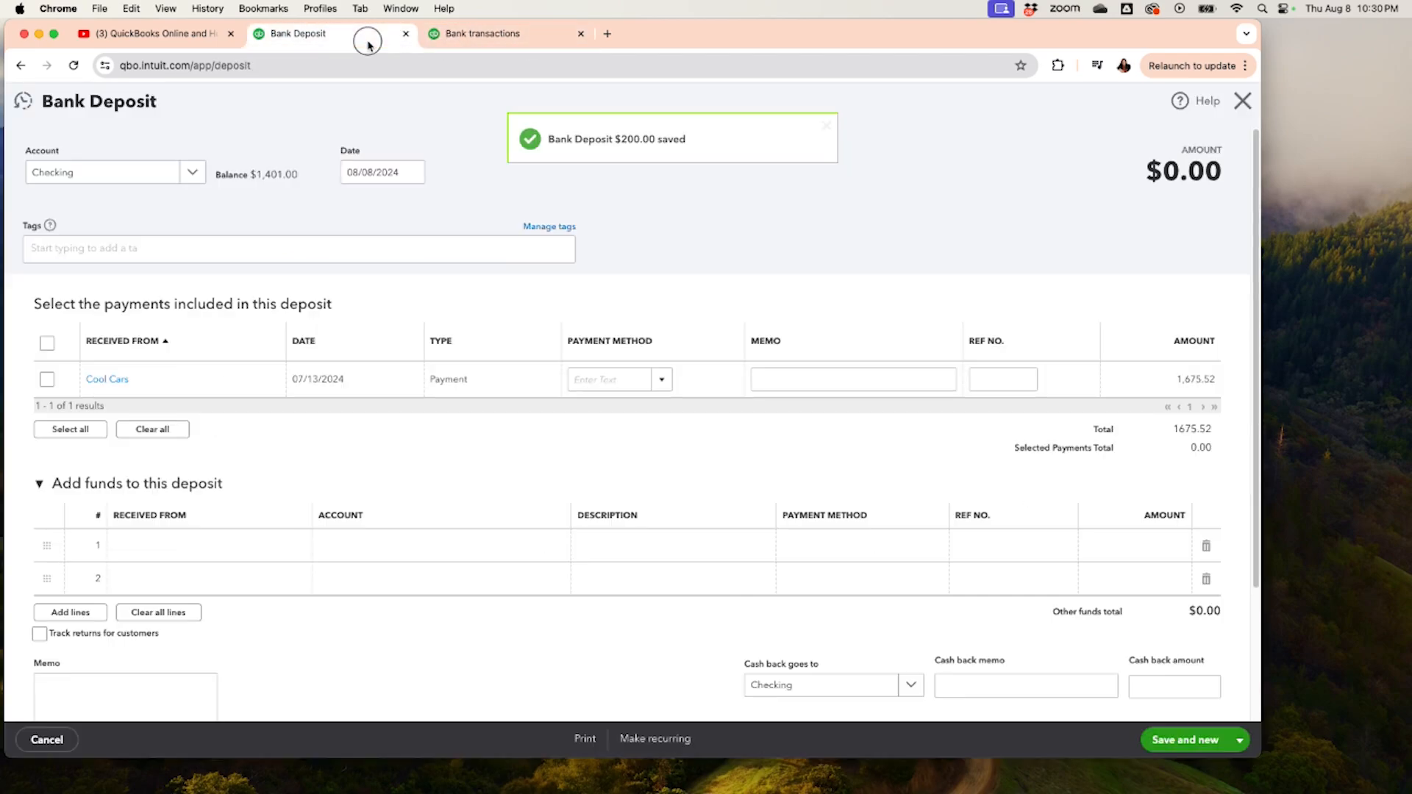
left_click(445, 42)
left_click(353, 38)
left_click(445, 40)
left_click(371, 41)
left_click(446, 42)
left_click(360, 34)
right_click(345, 38)
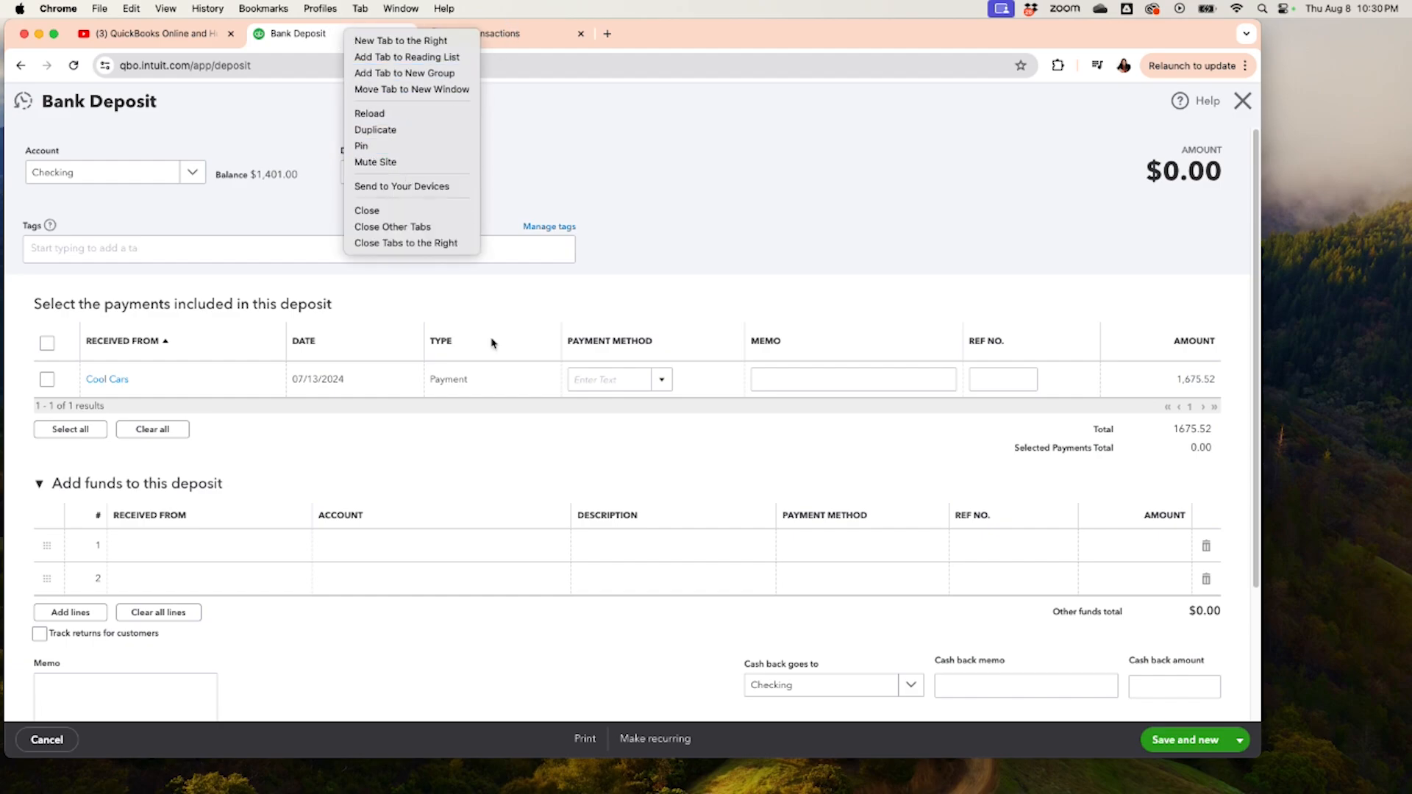
left_click(515, 46)
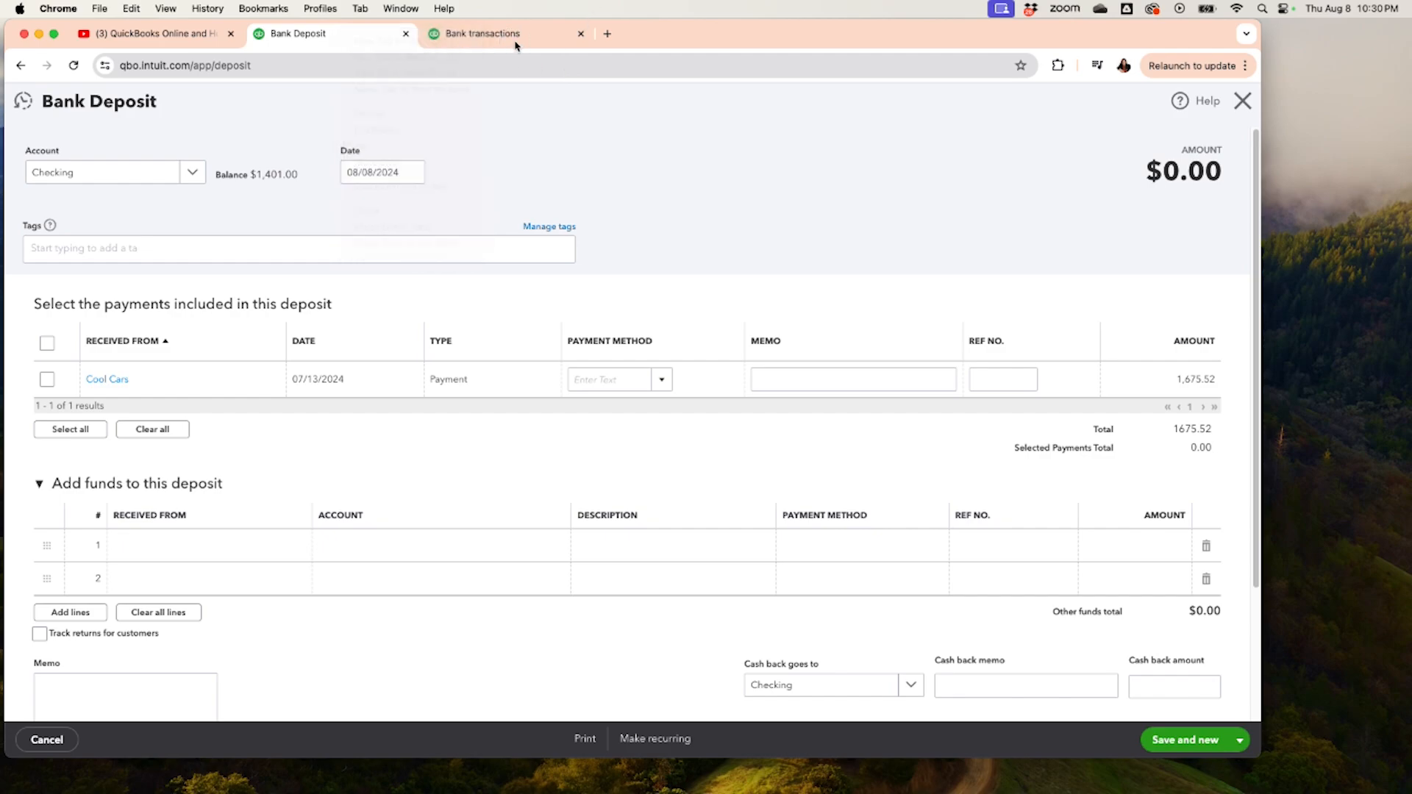
Step: Go to the bank transactions and refresh the checking account's list of transactions for review
left_click(476, 40)
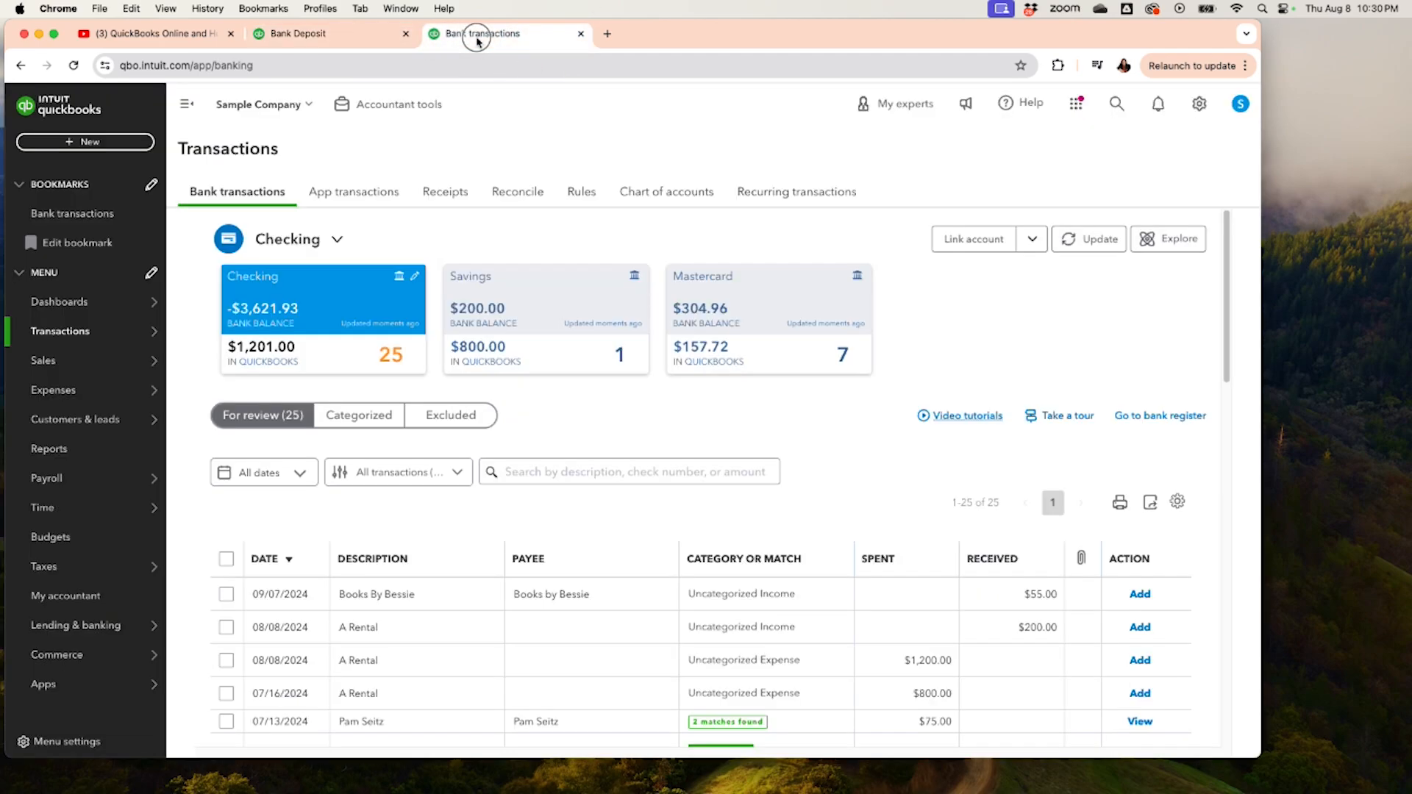
left_click(359, 416)
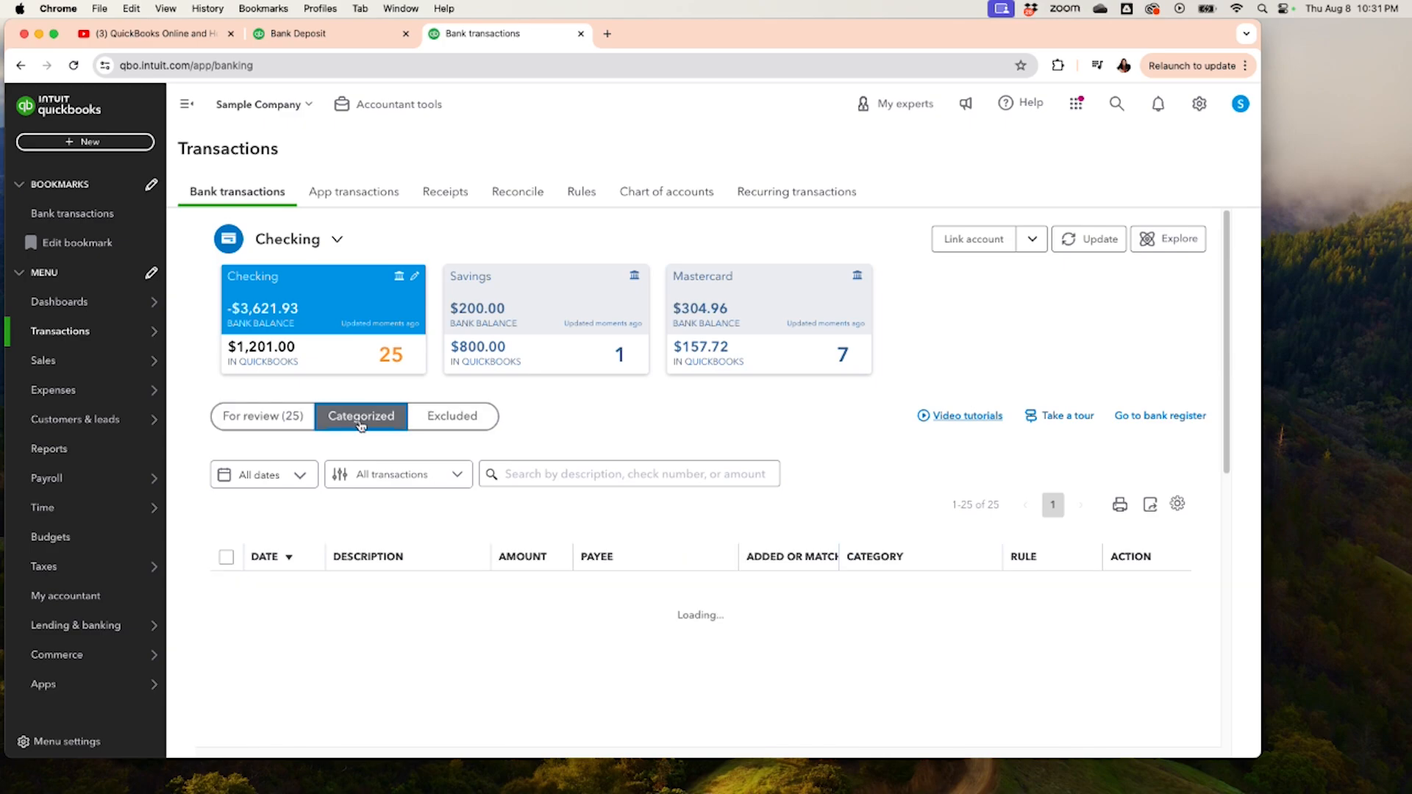
left_click(247, 424)
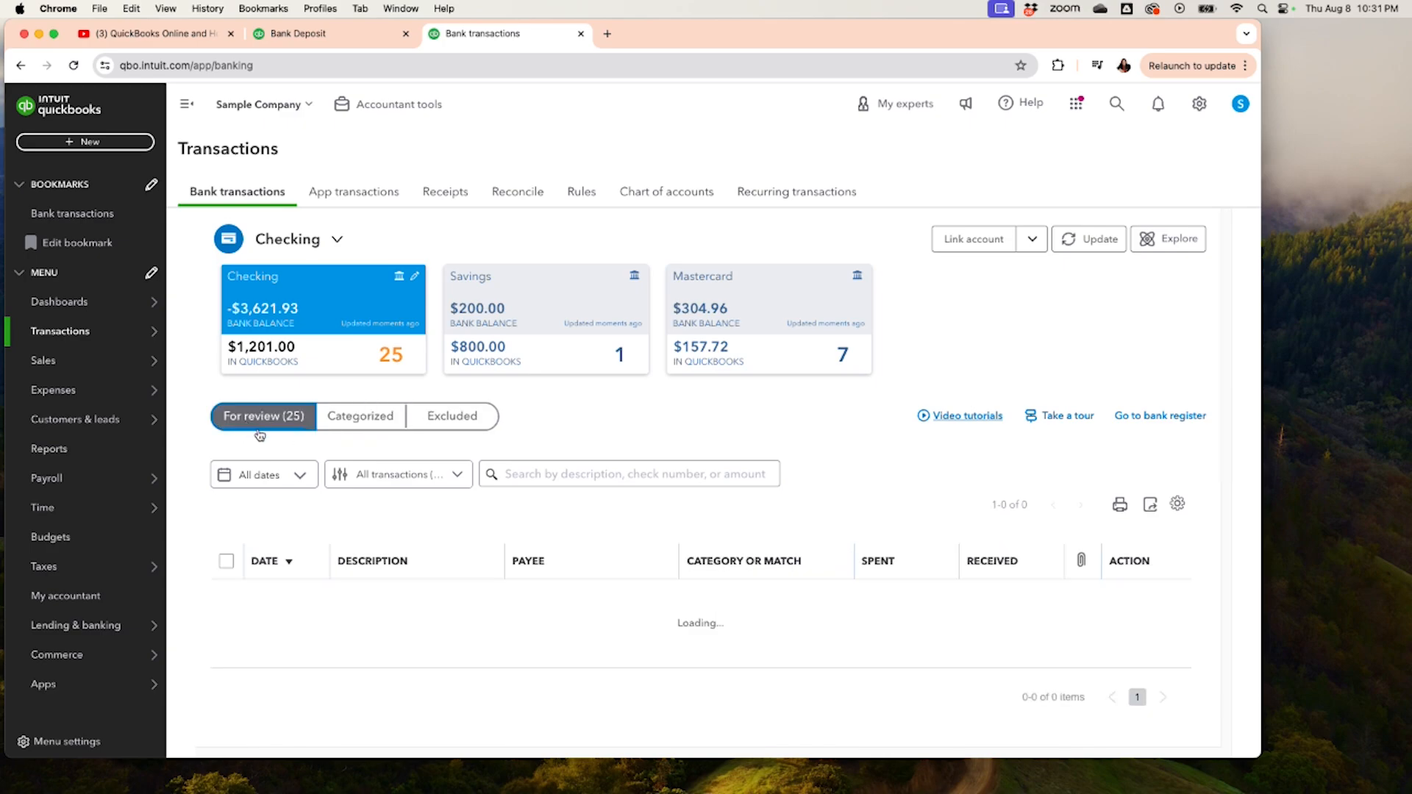
scroll(1107, 704, "down", 2)
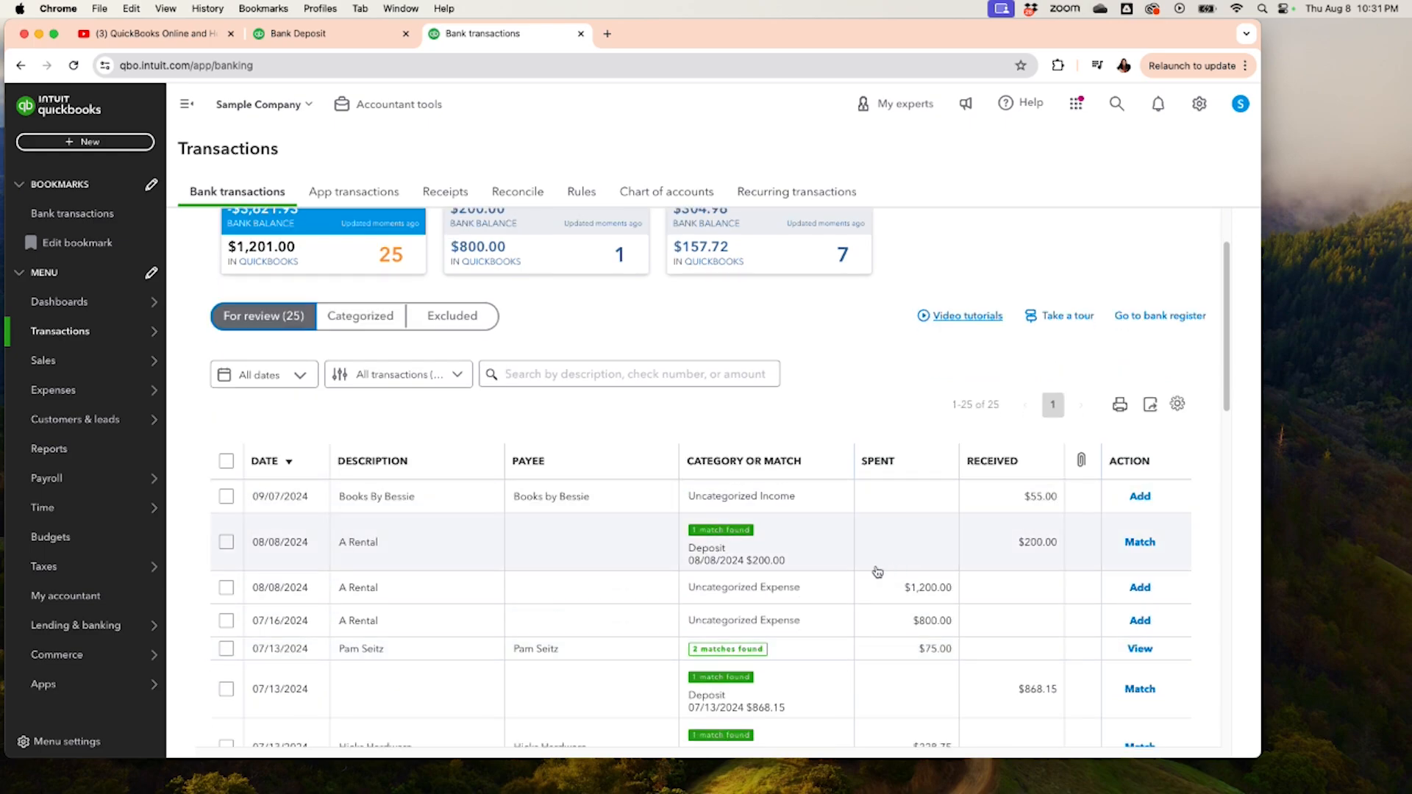
Step: Inspect the deposit suggested for the 08/08/2024 A Rental receipt of $200.00 and match the transaction to it
left_click(1031, 550)
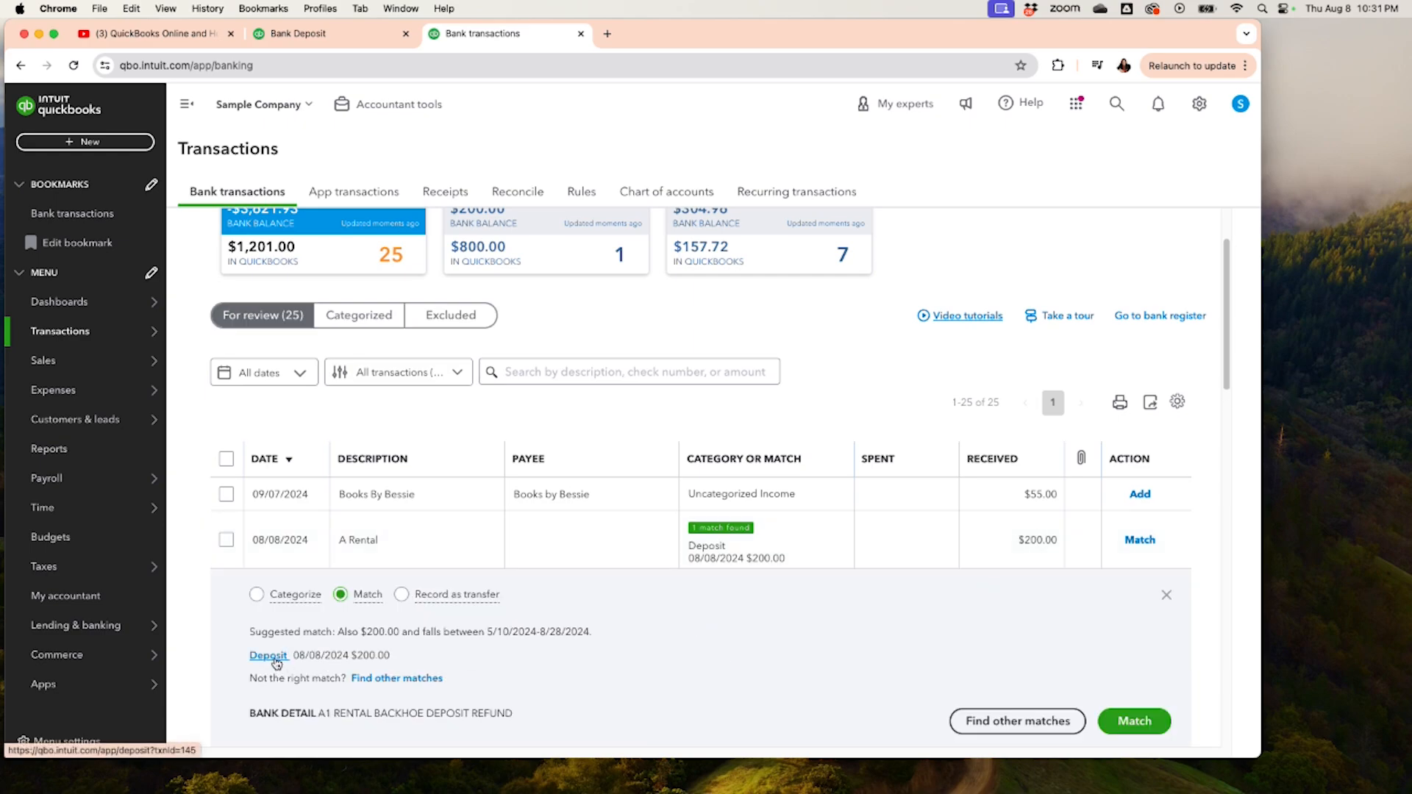
left_click(265, 655)
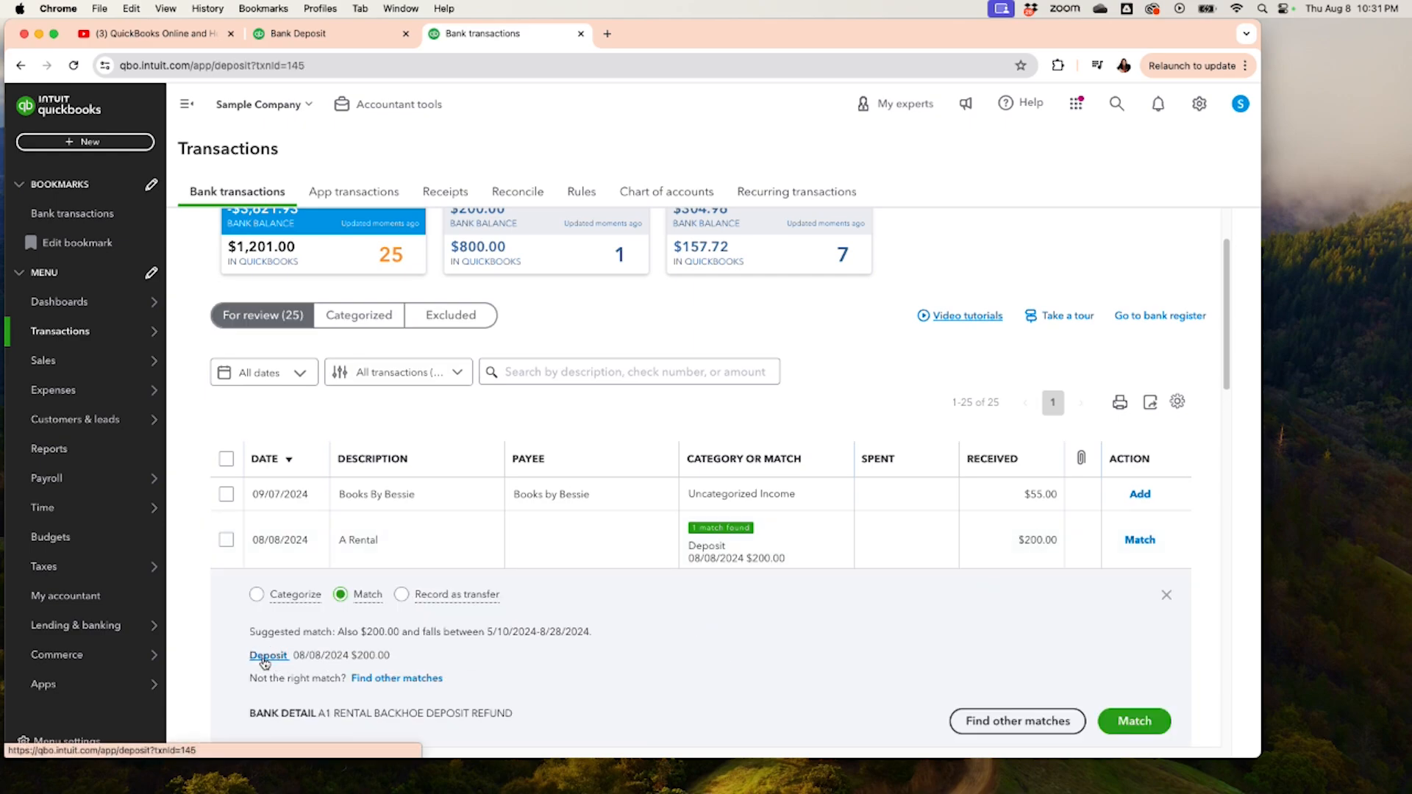
scroll(264, 662, "down", 2)
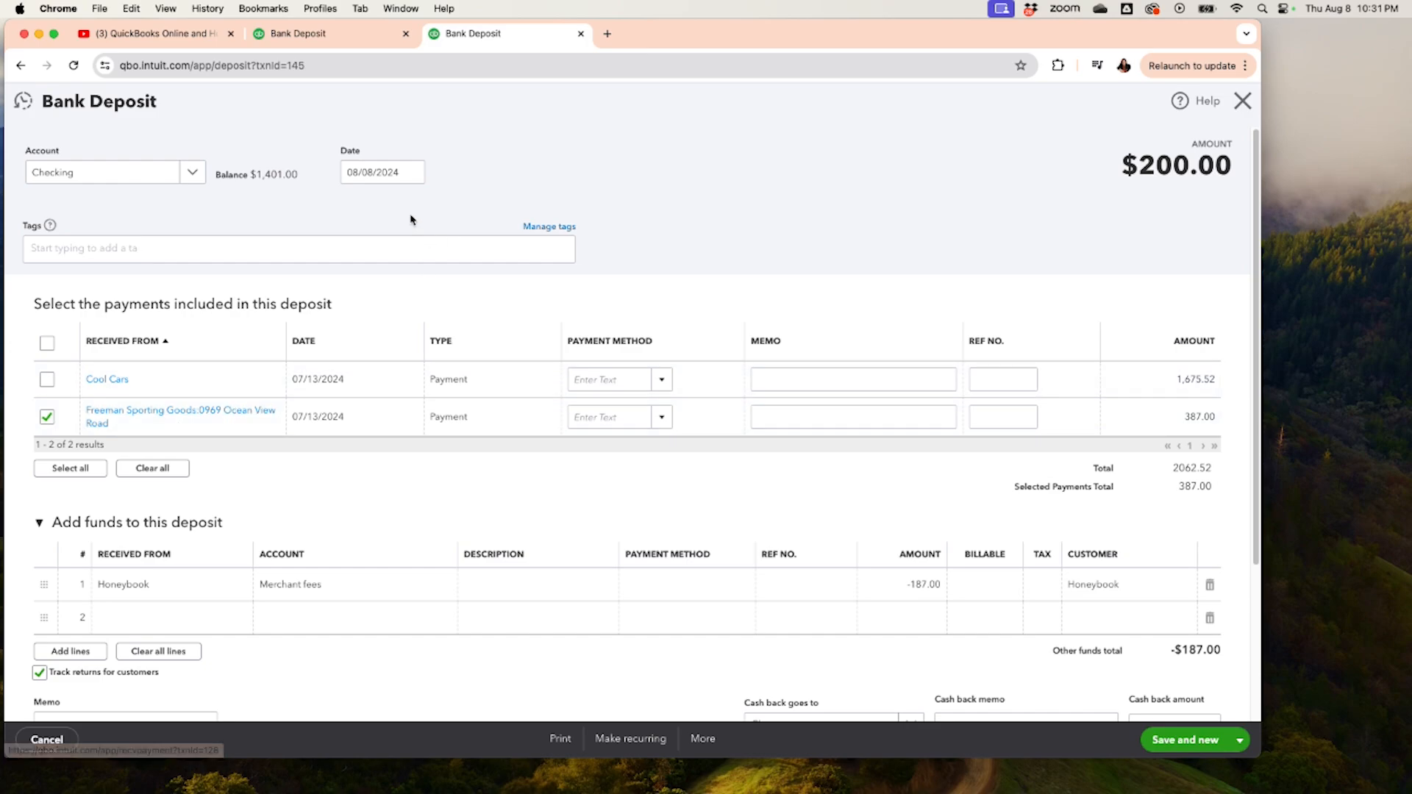
left_click(1243, 101)
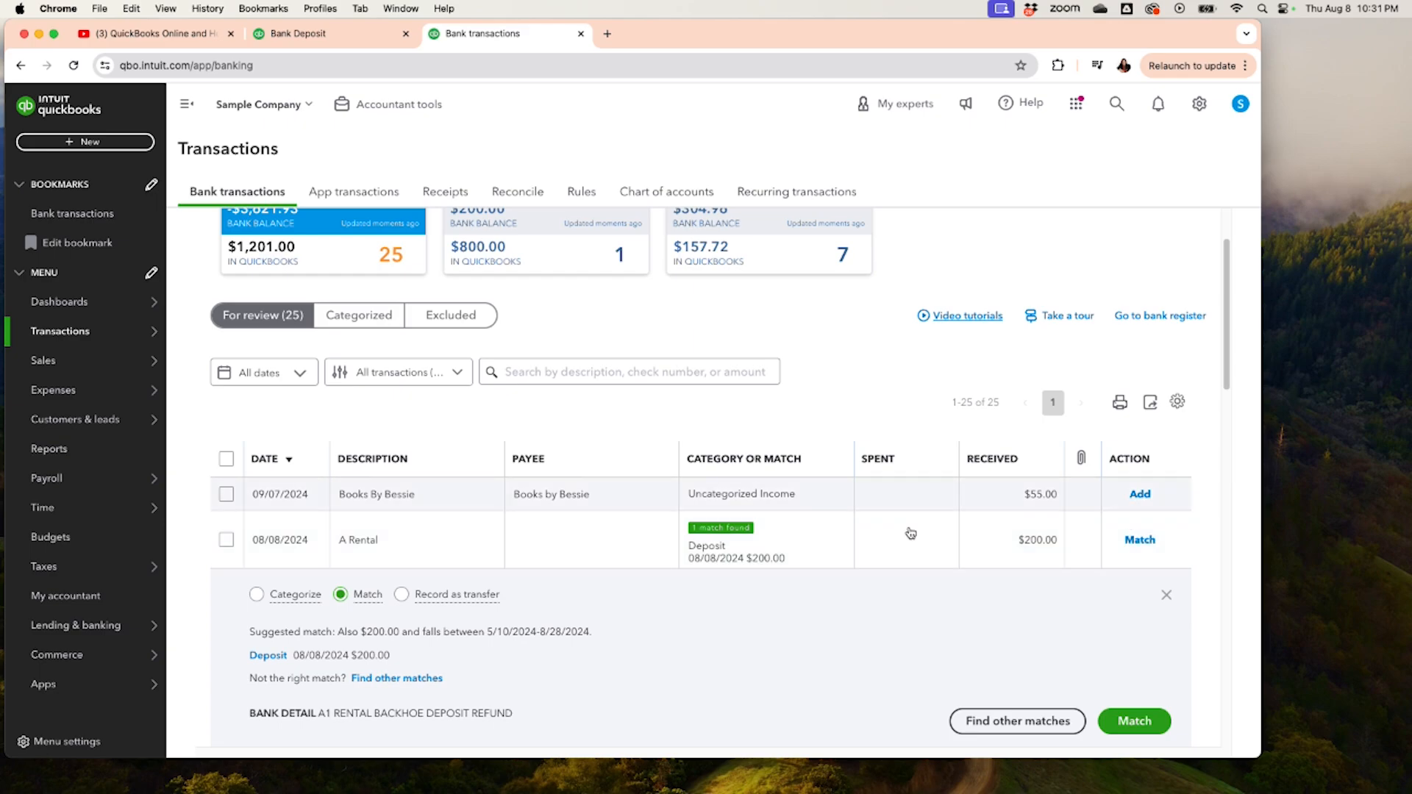
left_click(1141, 541)
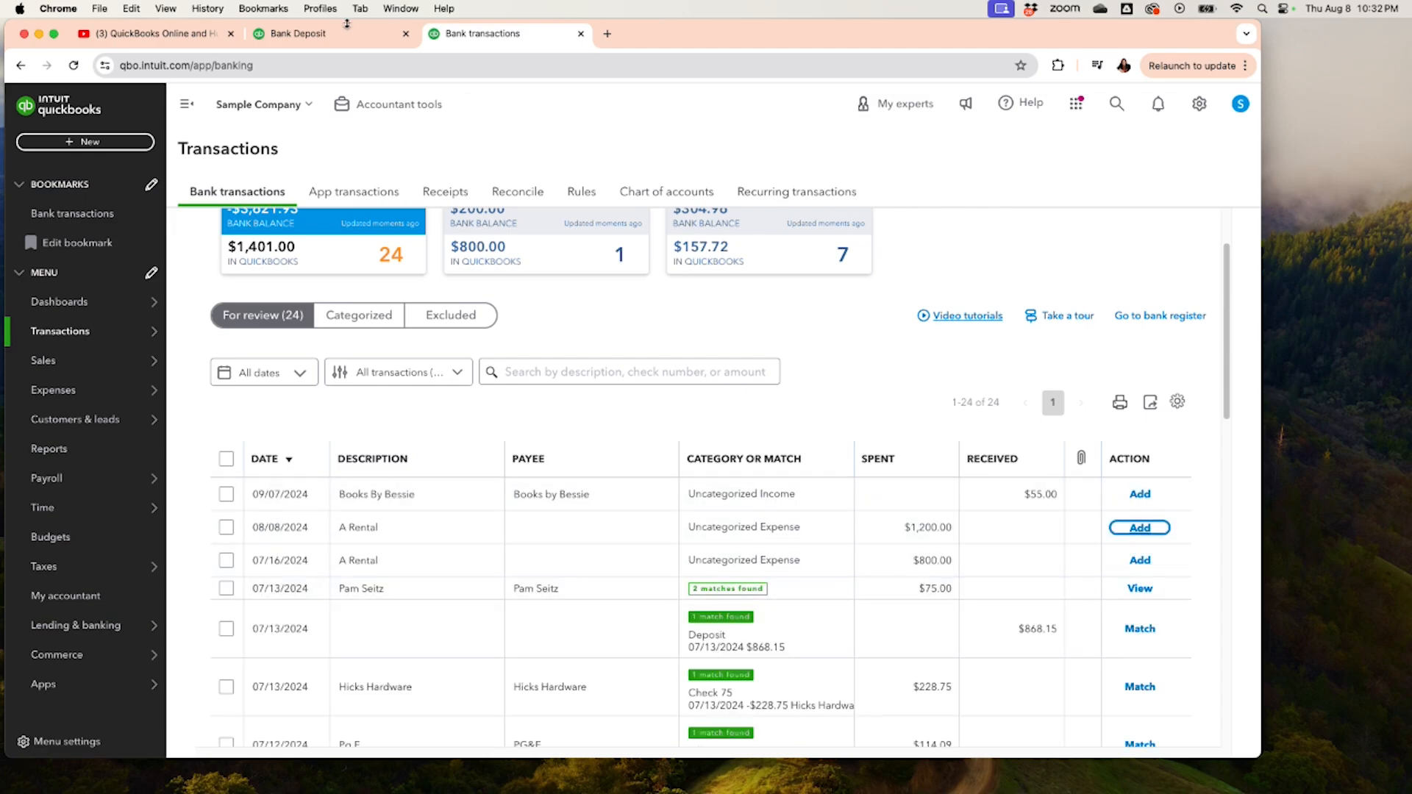
Step: Return to the bank deposit form and view the payments still waiting to be deposited
left_click(312, 35)
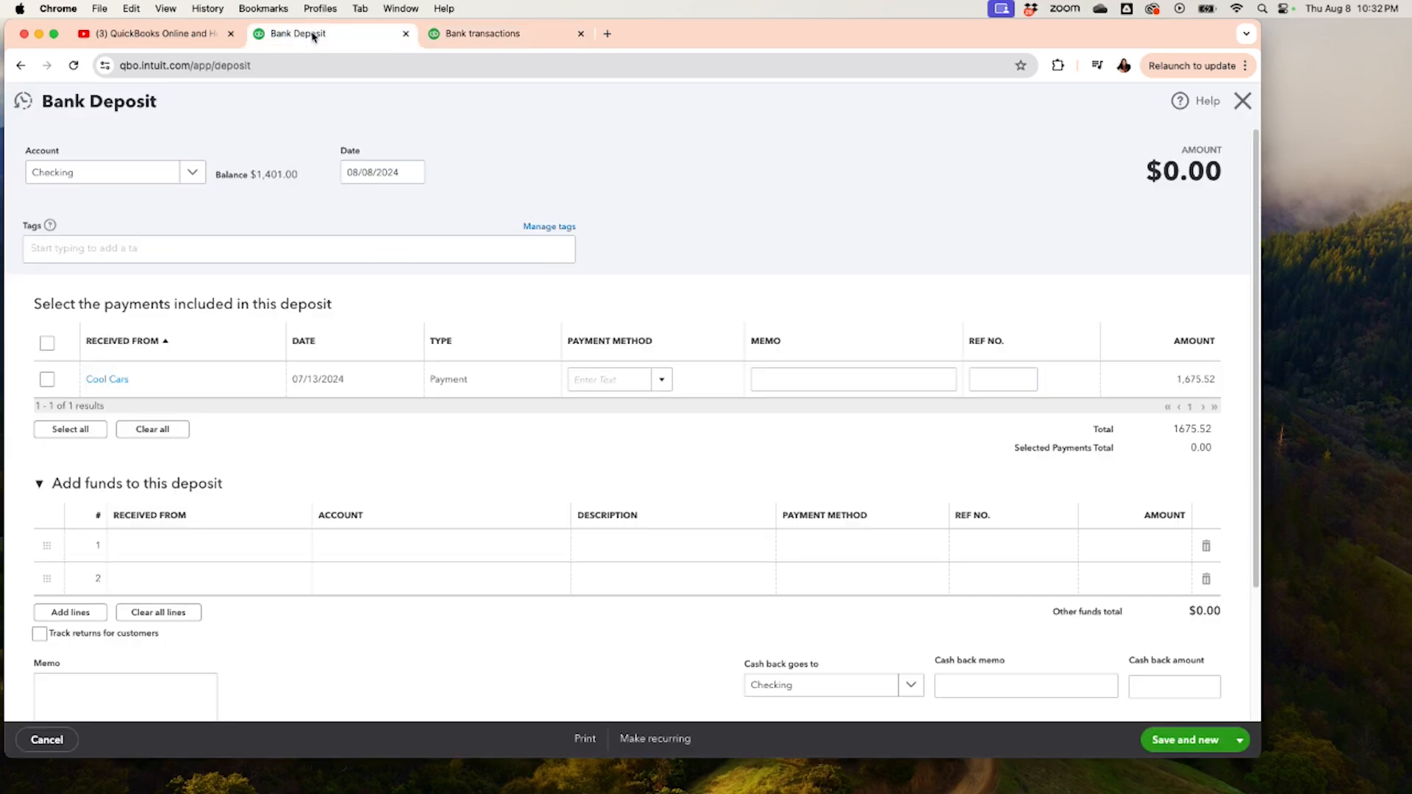
left_click(457, 36)
left_click(356, 40)
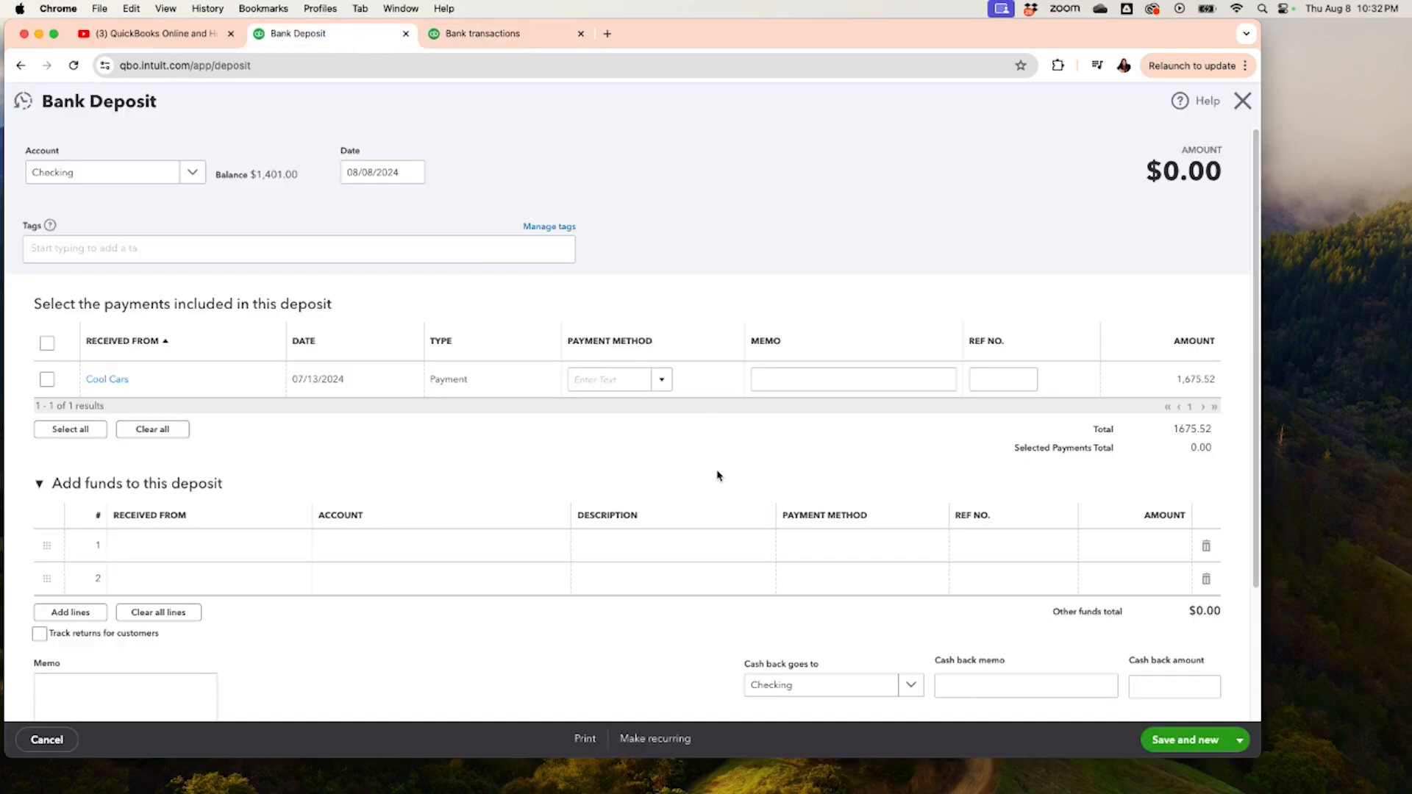